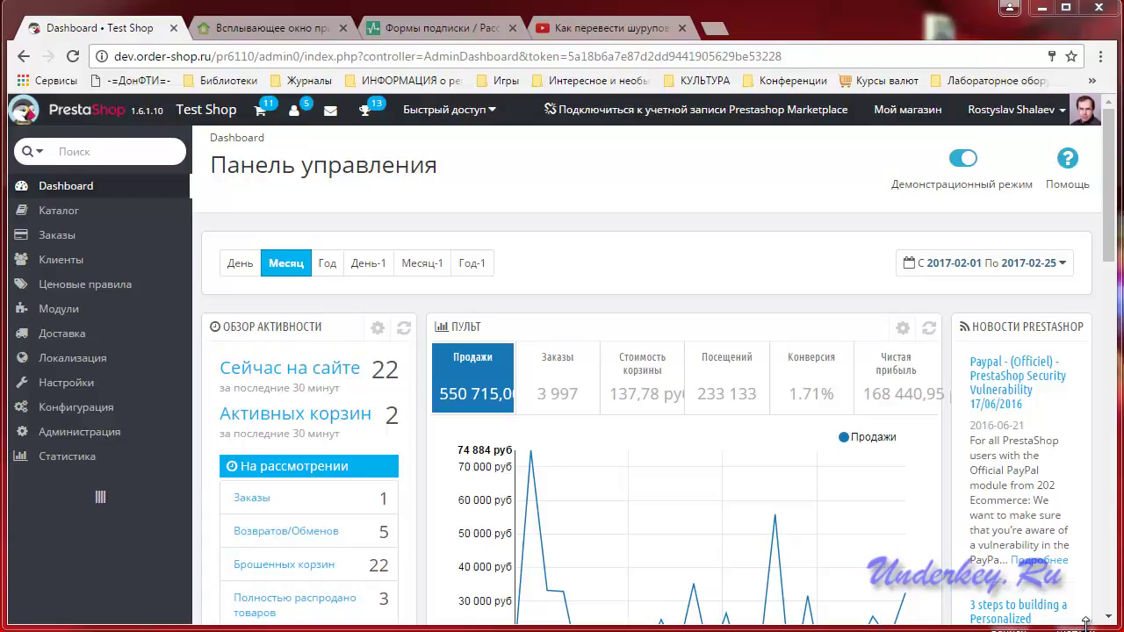
- Reload the Rudebox demo page to view its welcome popup, and close the popup
{"action": "left_click", "coordinate": [287, 29]}
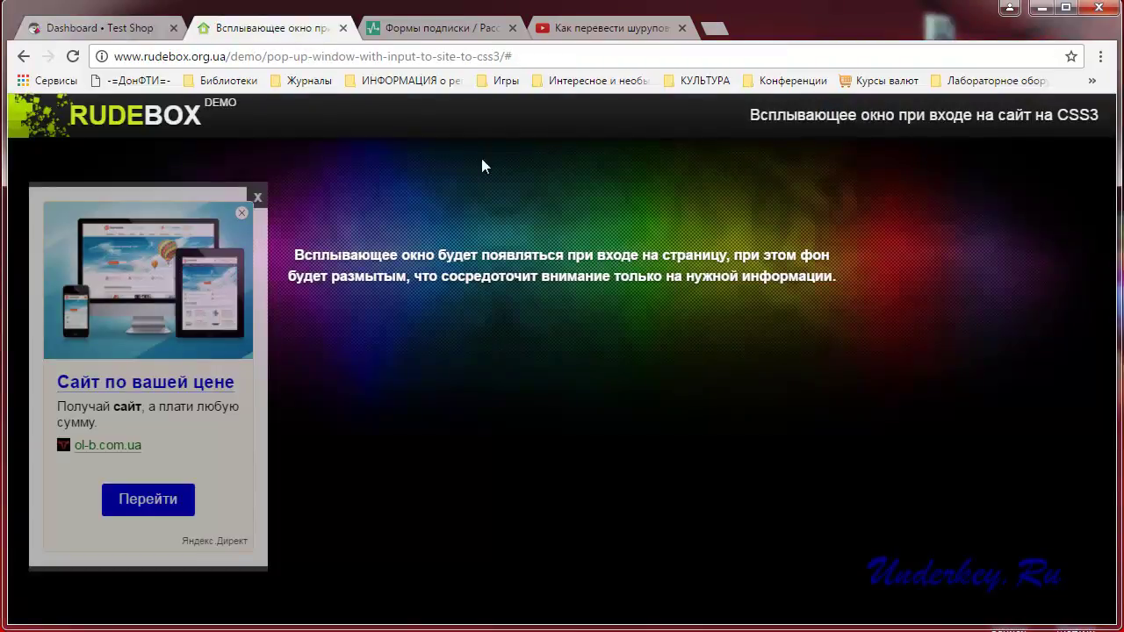
{"action": "key", "text": "F5"}
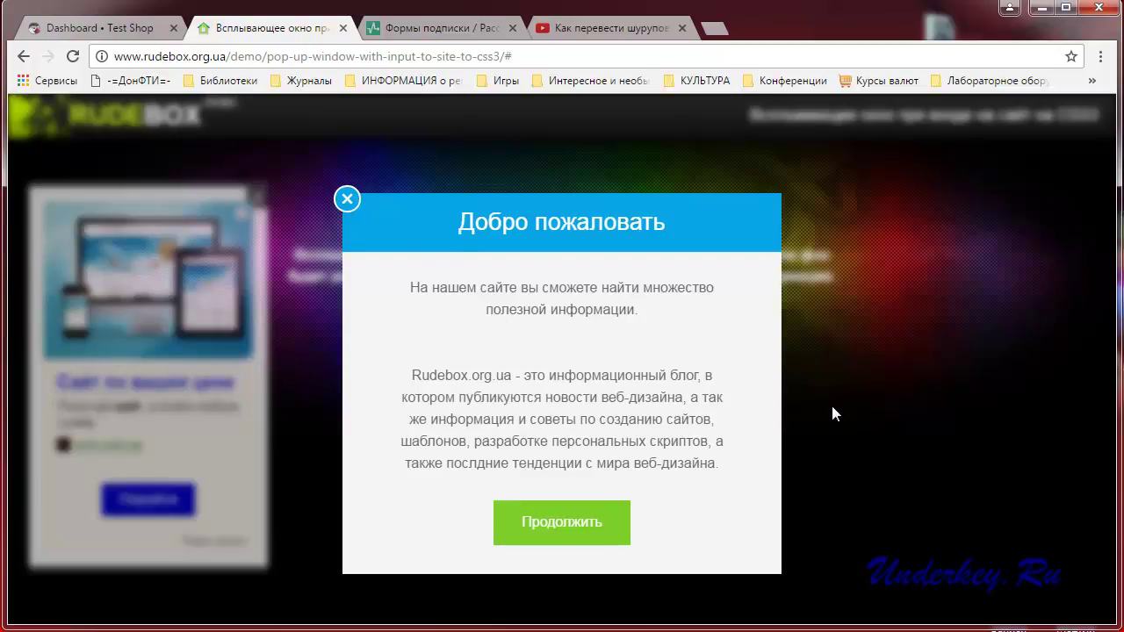
{"action": "left_click", "coordinate": [347, 199]}
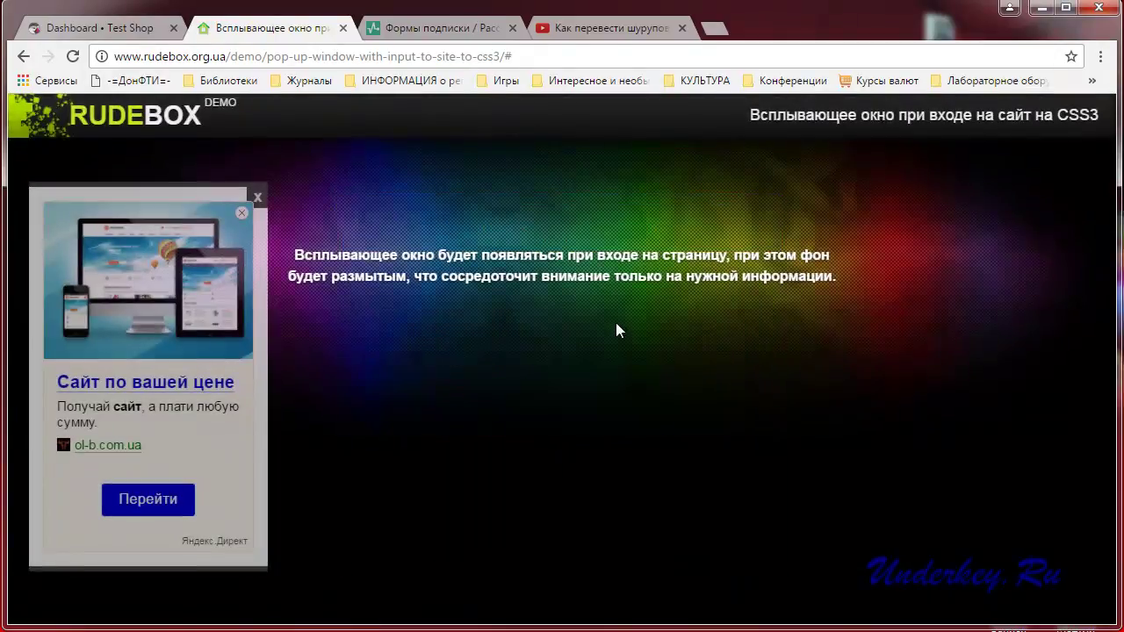
- Return to the PrestaShop admin and open the list of modules and services
{"action": "left_click", "coordinate": [115, 30]}
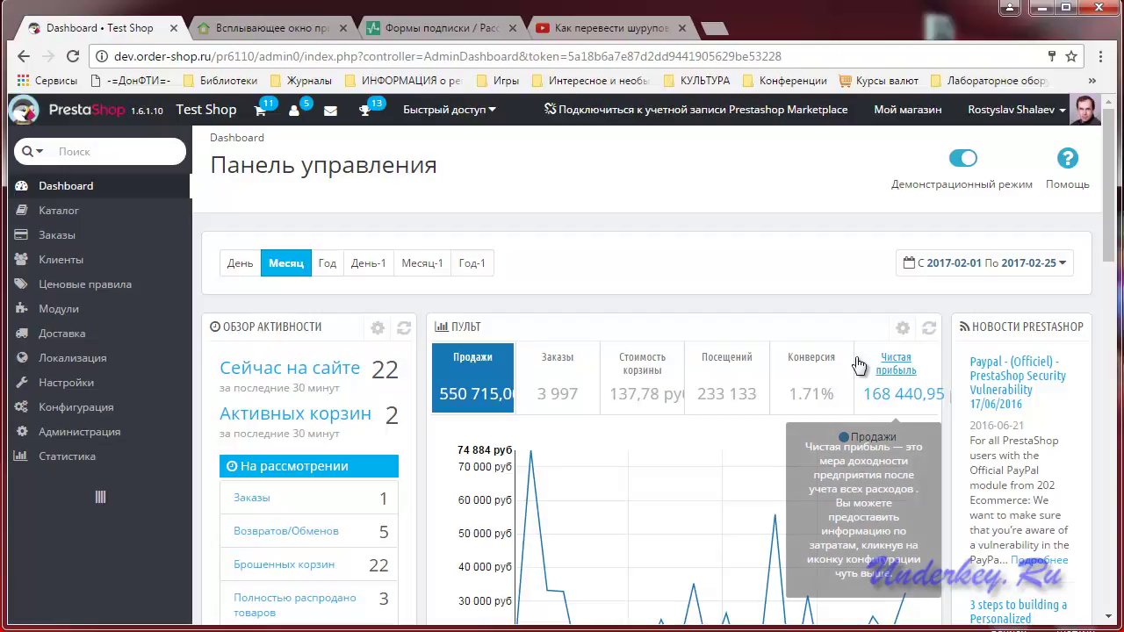
{"action": "mouse_move", "coordinate": [111, 314]}
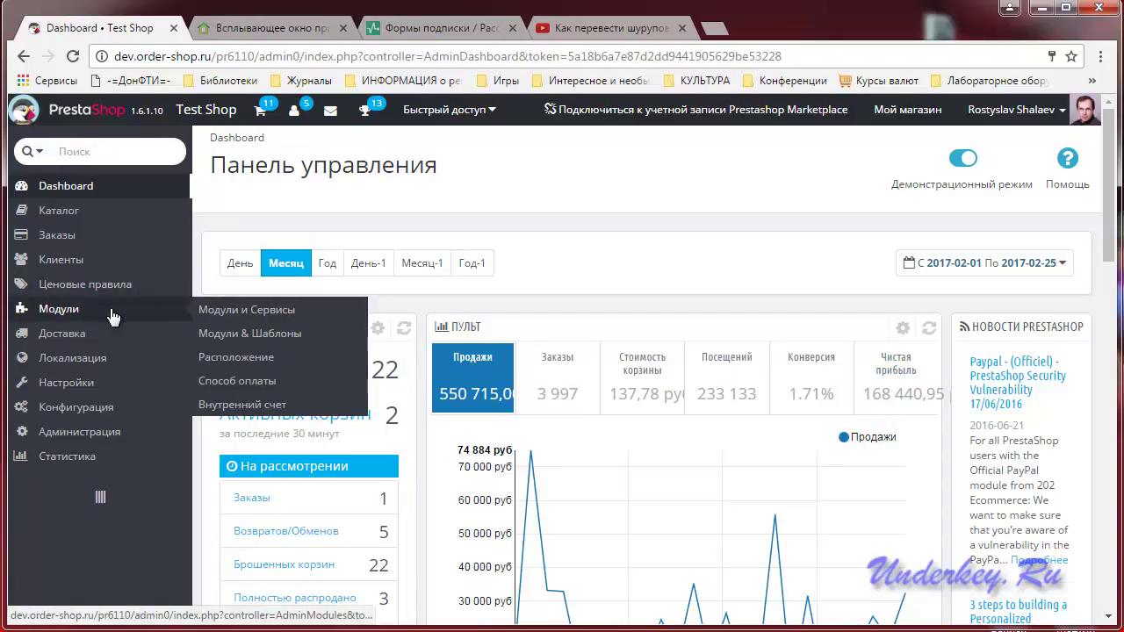
{"action": "left_click", "coordinate": [207, 309]}
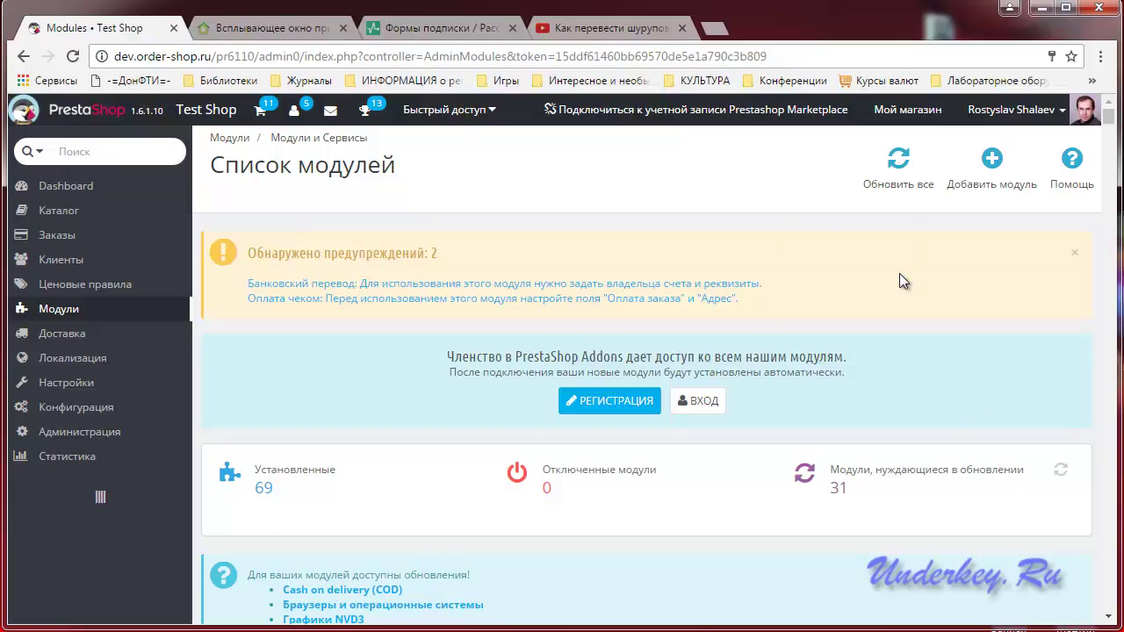
- Upload the archive popupnotification_v2.7.1.zip from the desktop as a new module
{"action": "left_click", "coordinate": [994, 165]}
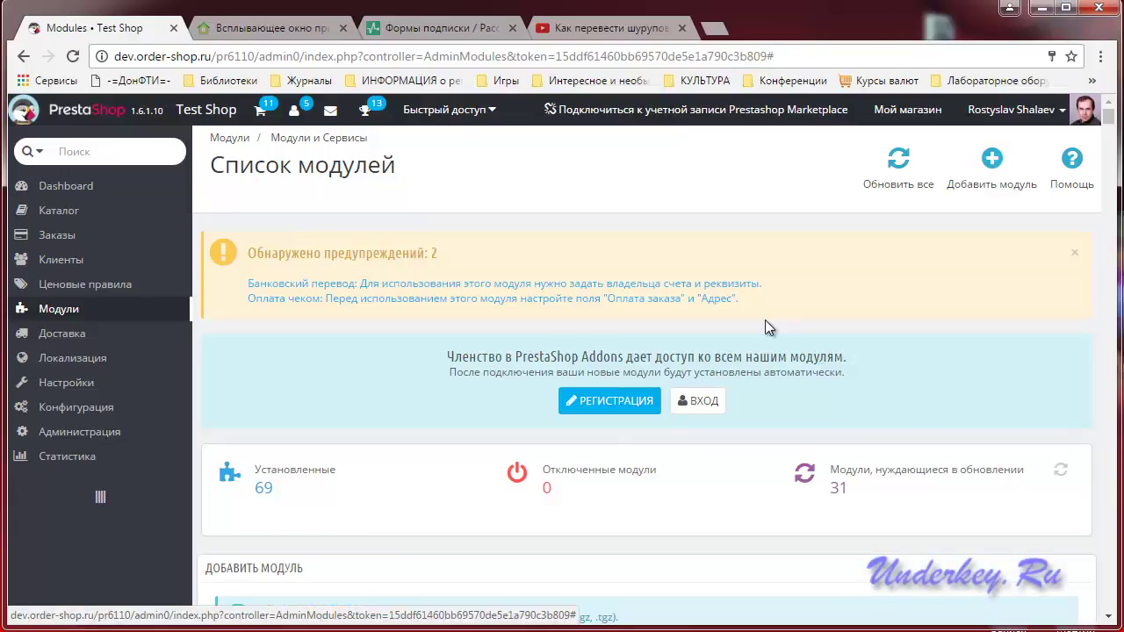
{"action": "scroll", "coordinate": [784, 317], "scroll_direction": "down", "scroll_amount": 2}
{"action": "left_click", "coordinate": [719, 491]}
{"action": "left_click_drag", "start_coordinate": [395, 16], "coordinate": [454, 97]}
{"action": "left_click_drag", "start_coordinate": [745, 204], "coordinate": [752, 328]}
{"action": "left_click", "coordinate": [567, 236]}
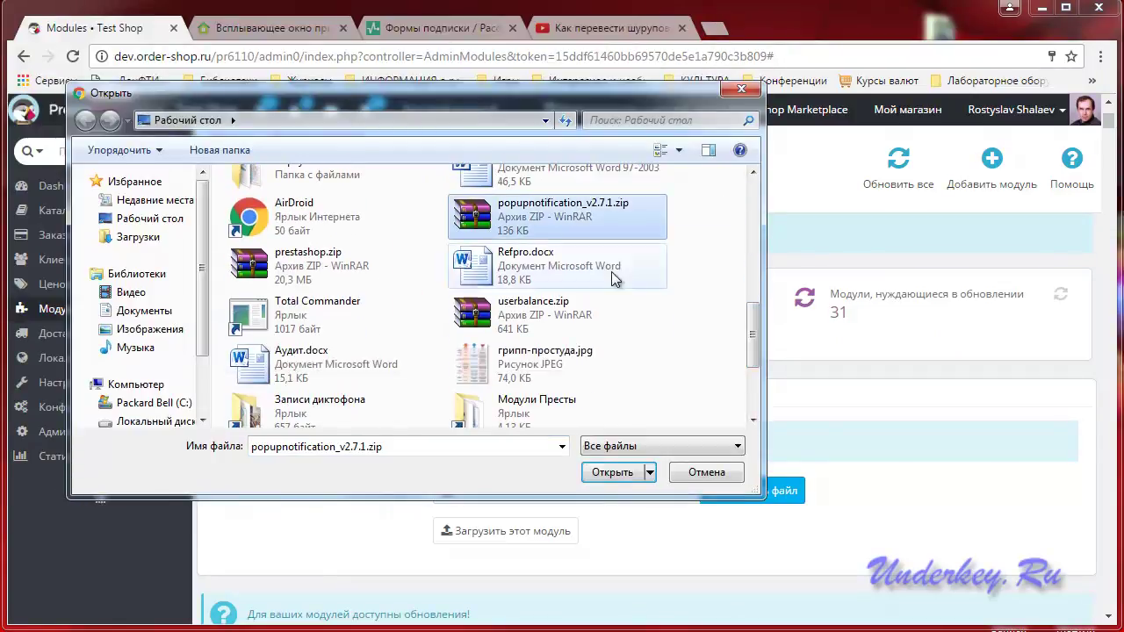
{"action": "left_click", "coordinate": [607, 474]}
{"action": "left_click", "coordinate": [490, 533]}
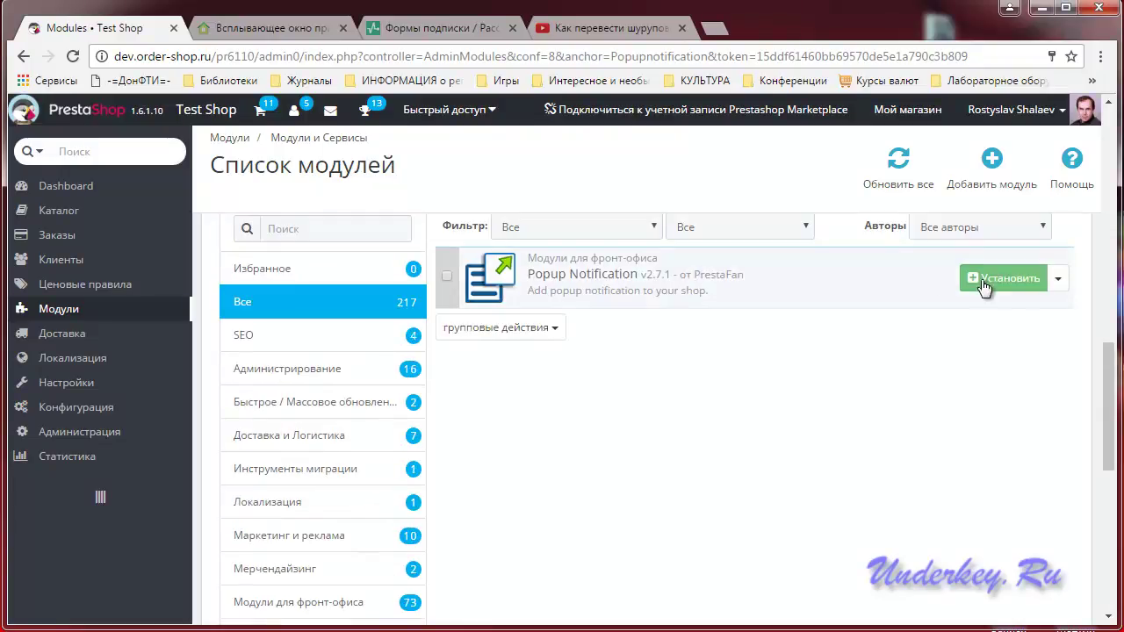
- Install the uploaded Popup Notification module and confirm the installation
{"action": "left_click", "coordinate": [1014, 280]}
{"action": "left_click", "coordinate": [470, 375]}
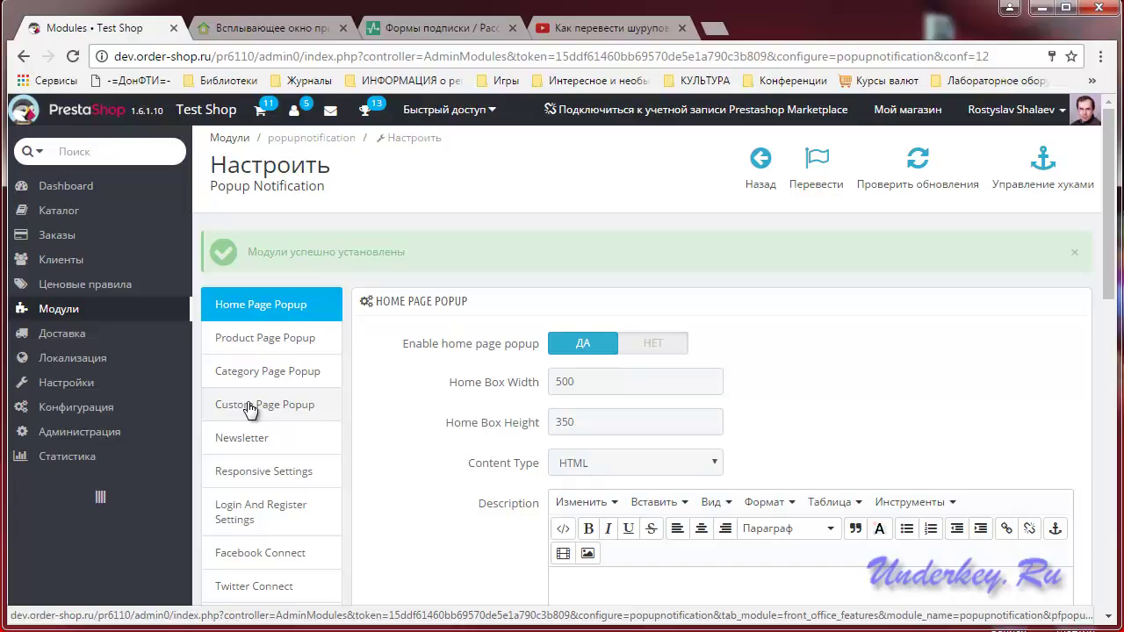
- Examine the module's configuration sections and the Home Page Popup settings for enabling, box width, box height and description
{"action": "scroll", "coordinate": [395, 364], "scroll_direction": "down", "scroll_amount": 1}
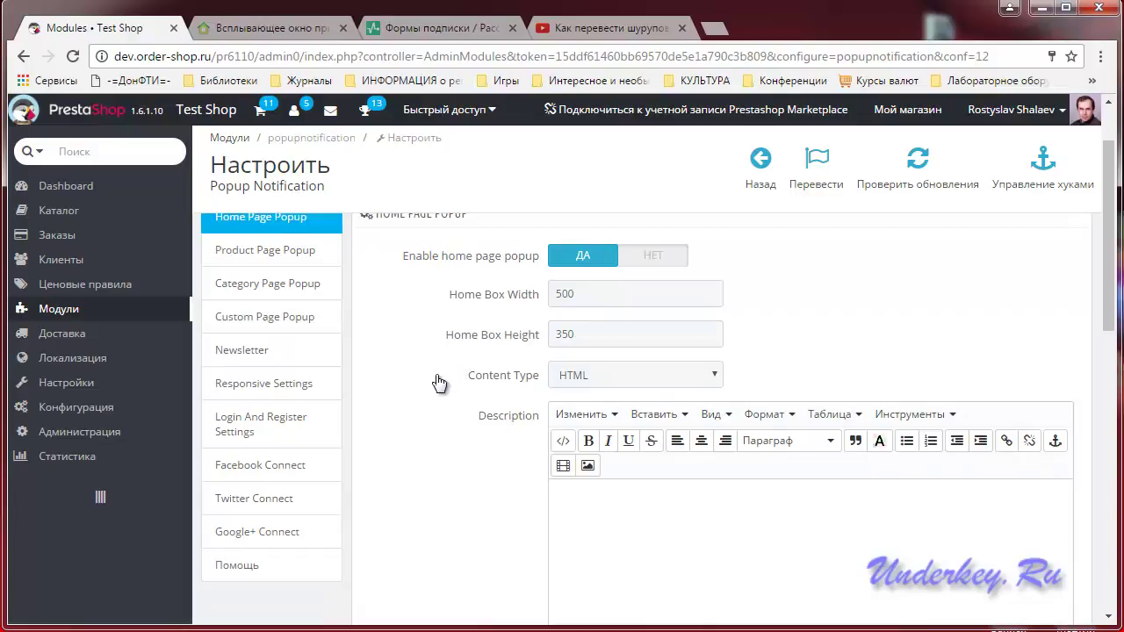
{"action": "mouse_move", "coordinate": [252, 360]}
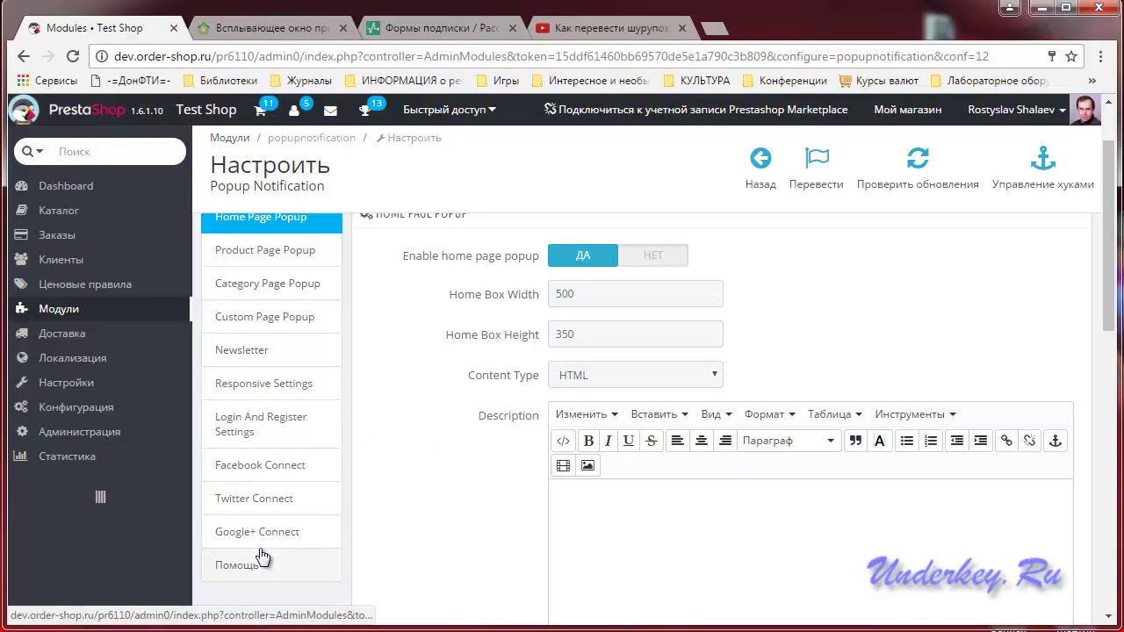
{"action": "scroll", "coordinate": [431, 481], "scroll_direction": "up", "scroll_amount": 1}
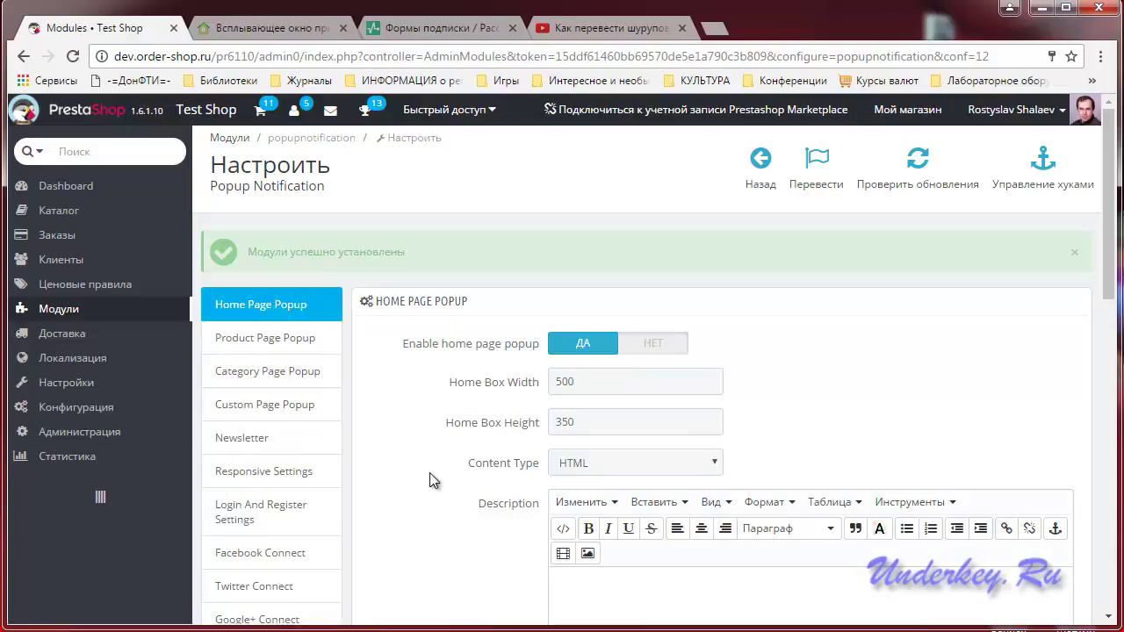
{"action": "scroll", "coordinate": [430, 481], "scroll_direction": "down", "scroll_amount": 3}
{"action": "scroll", "coordinate": [430, 481], "scroll_direction": "up", "scroll_amount": 3}
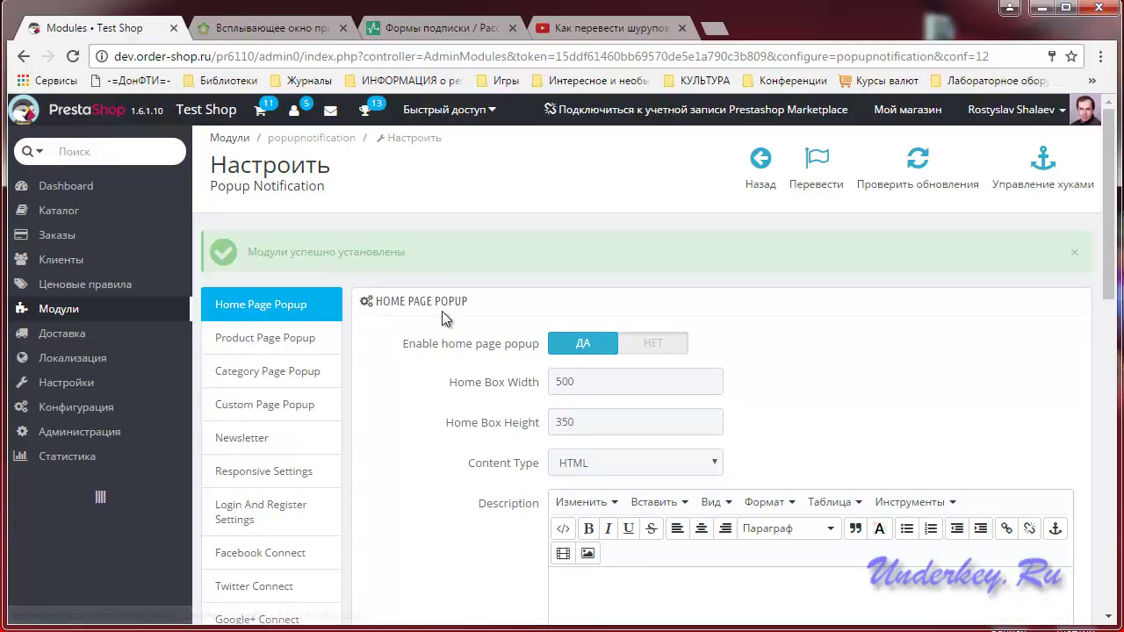
{"action": "scroll", "coordinate": [759, 367], "scroll_direction": "down", "scroll_amount": 1}
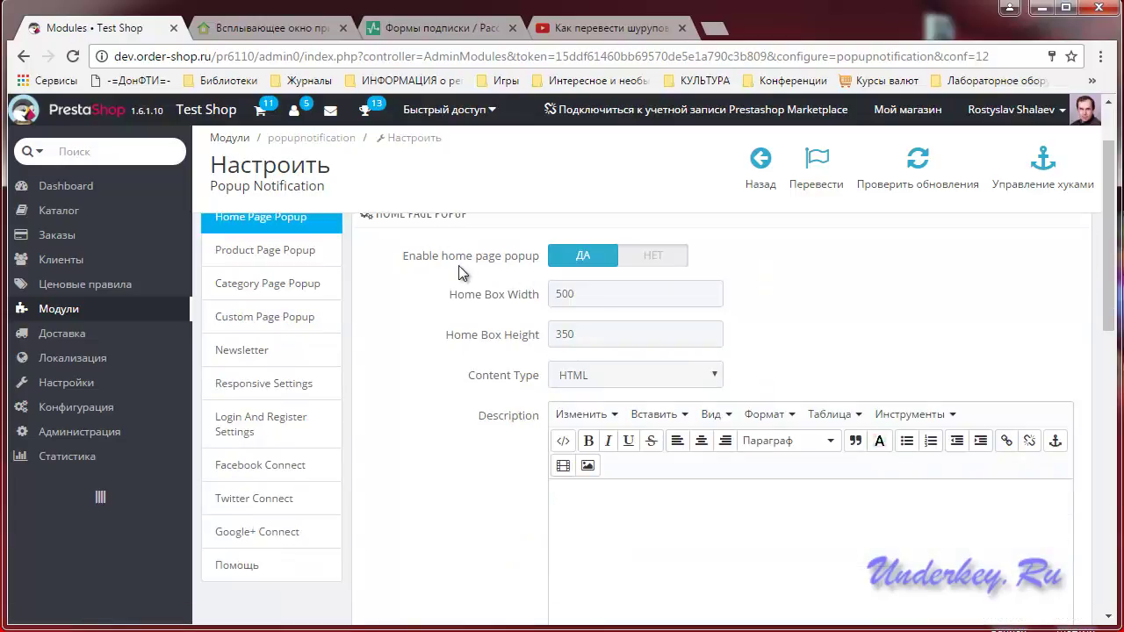
{"action": "scroll", "coordinate": [458, 265], "scroll_direction": "up", "scroll_amount": 1}
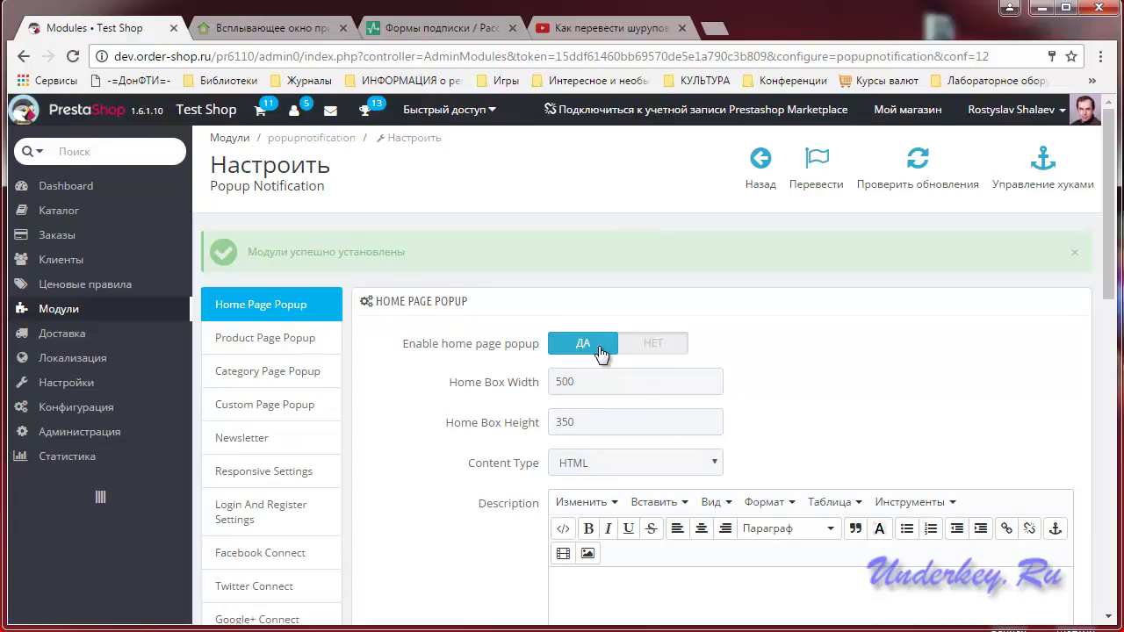
{"action": "scroll", "coordinate": [602, 355], "scroll_direction": "down", "scroll_amount": 1}
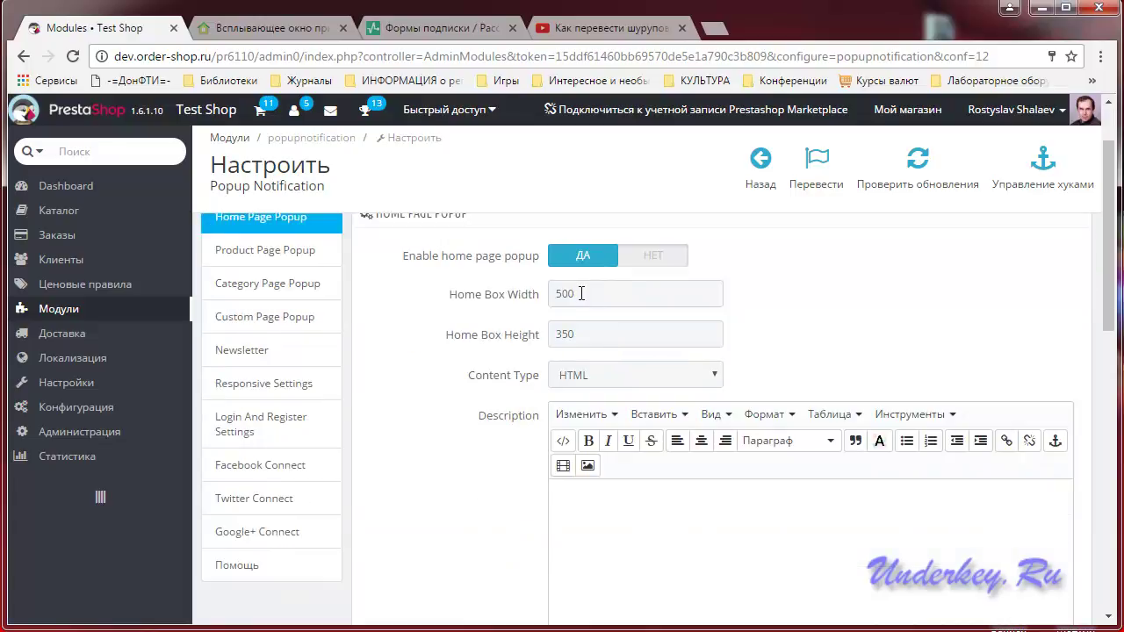
{"action": "left_click", "coordinate": [586, 335]}
{"action": "left_click", "coordinate": [587, 290]}
{"action": "left_click", "coordinate": [641, 333]}
{"action": "scroll", "coordinate": [813, 347], "scroll_direction": "down", "scroll_amount": 1}
{"action": "left_click", "coordinate": [647, 417]}
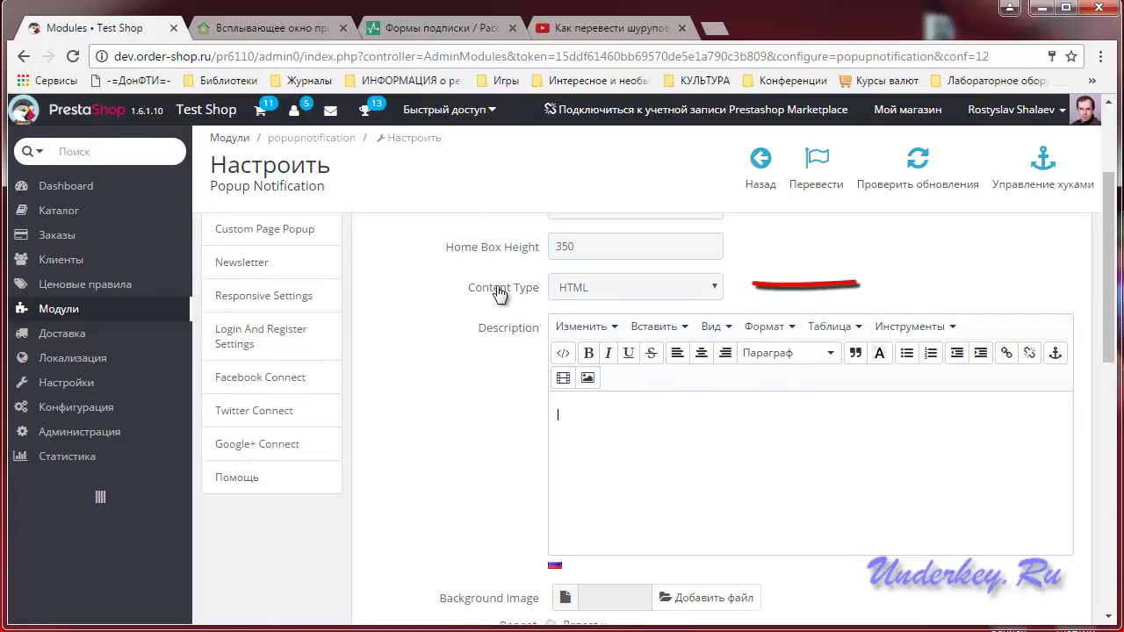
- Look through the available popup content types and view the description editor's HTML source window, closing it without changes
{"action": "left_click", "coordinate": [715, 289]}
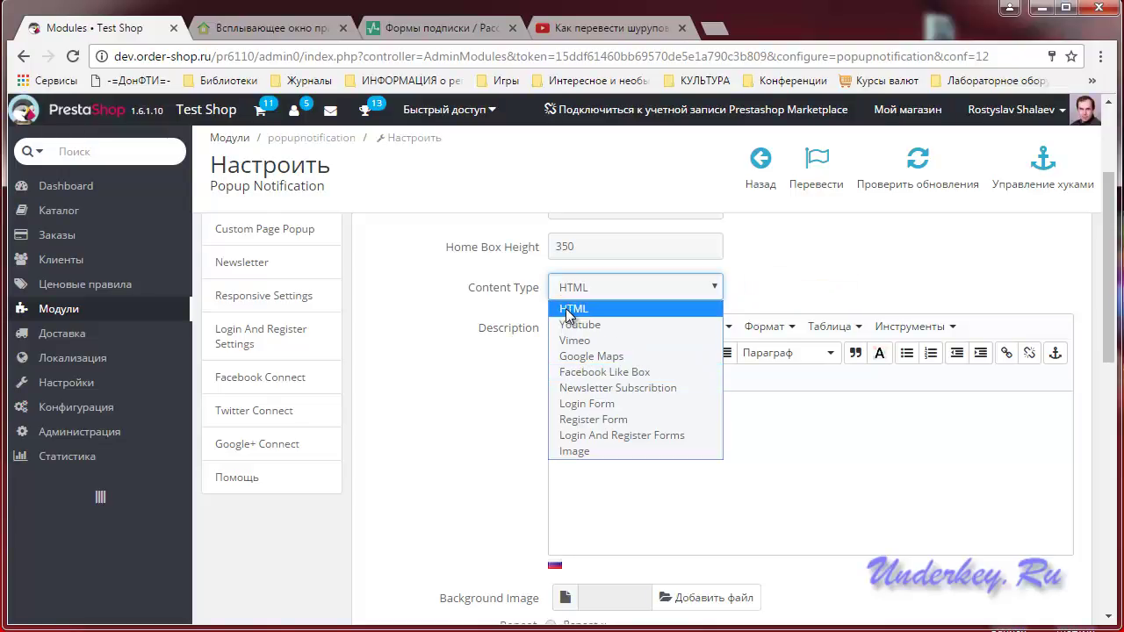
{"action": "left_click", "coordinate": [948, 476]}
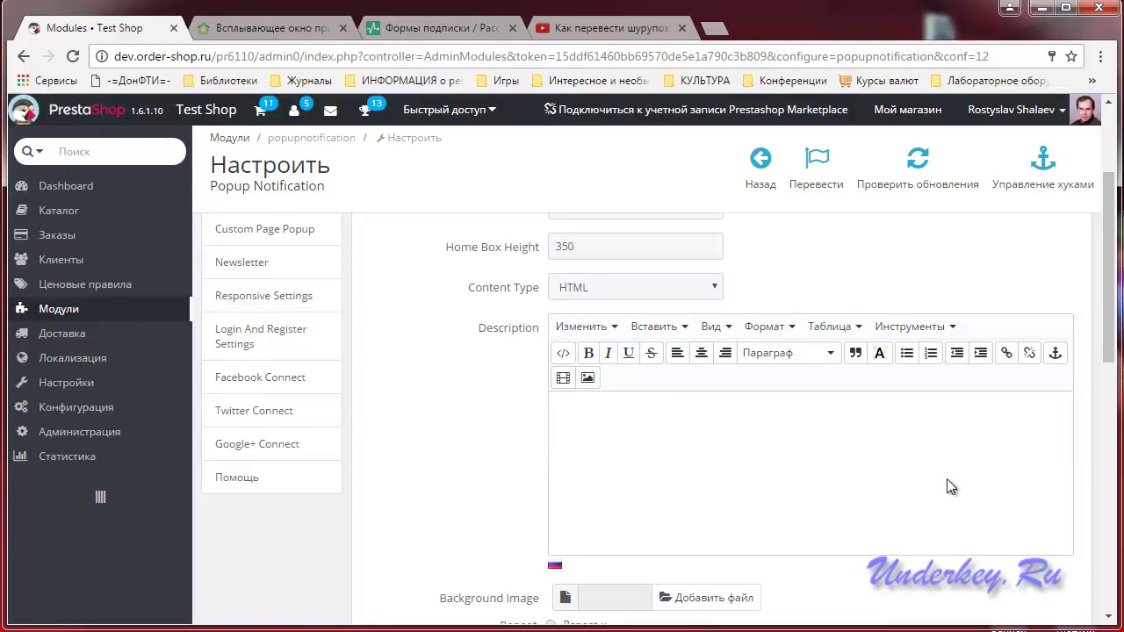
{"action": "left_click", "coordinate": [953, 329]}
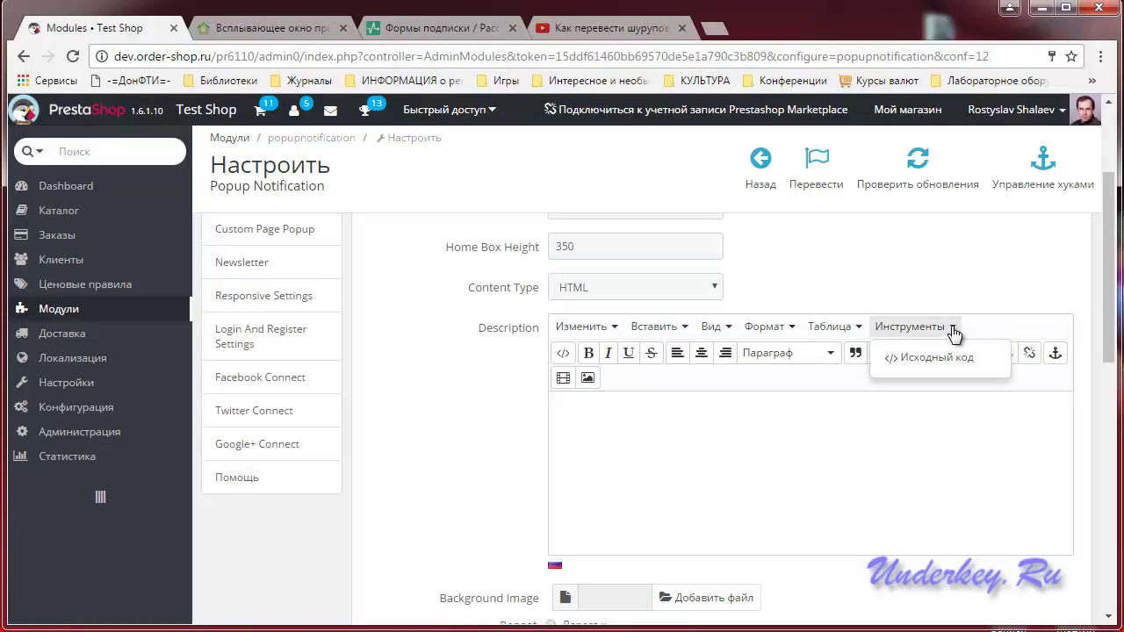
{"action": "left_click", "coordinate": [935, 357]}
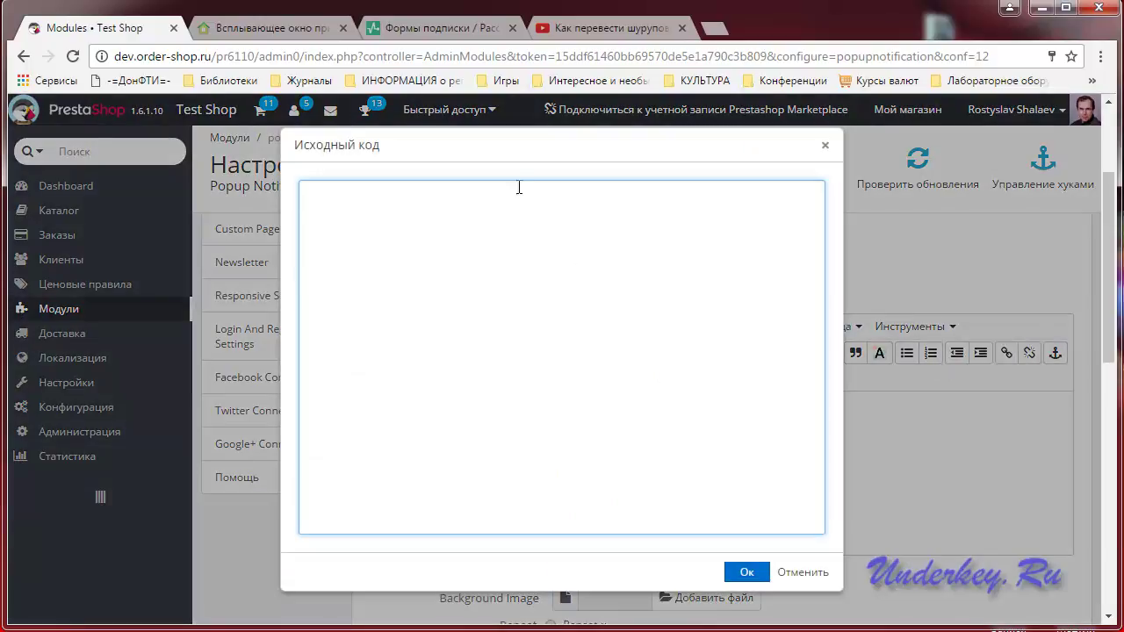
{"action": "left_click", "coordinate": [823, 150]}
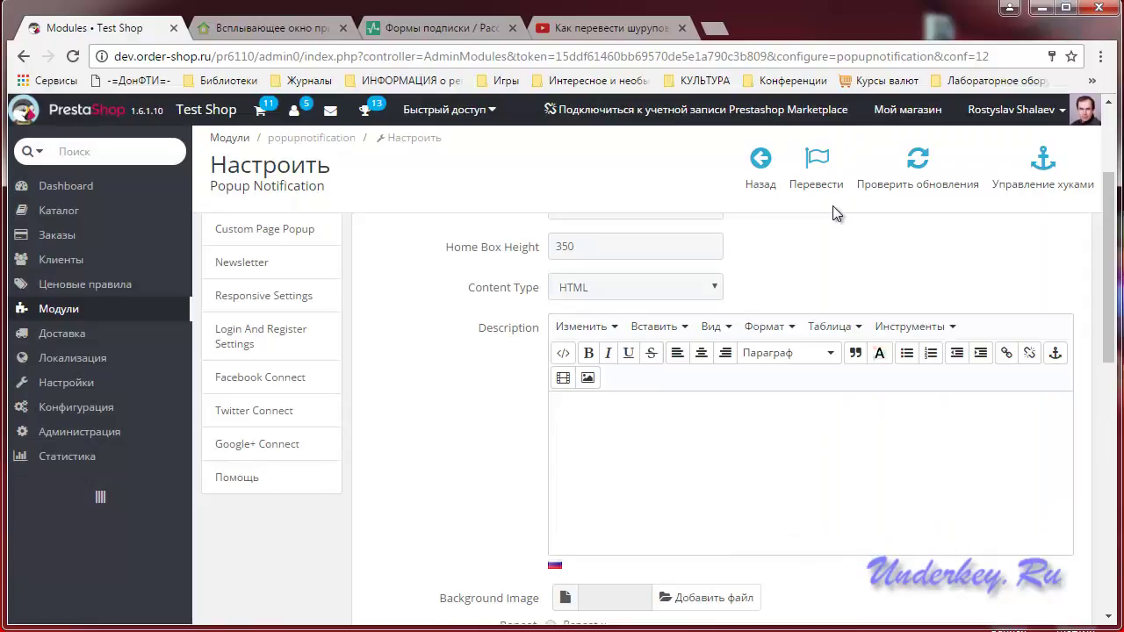
- Set the home popup's Content Type to Youtube and paste the URL of the open YouTube video as the Youtube Link
{"action": "left_click", "coordinate": [712, 290]}
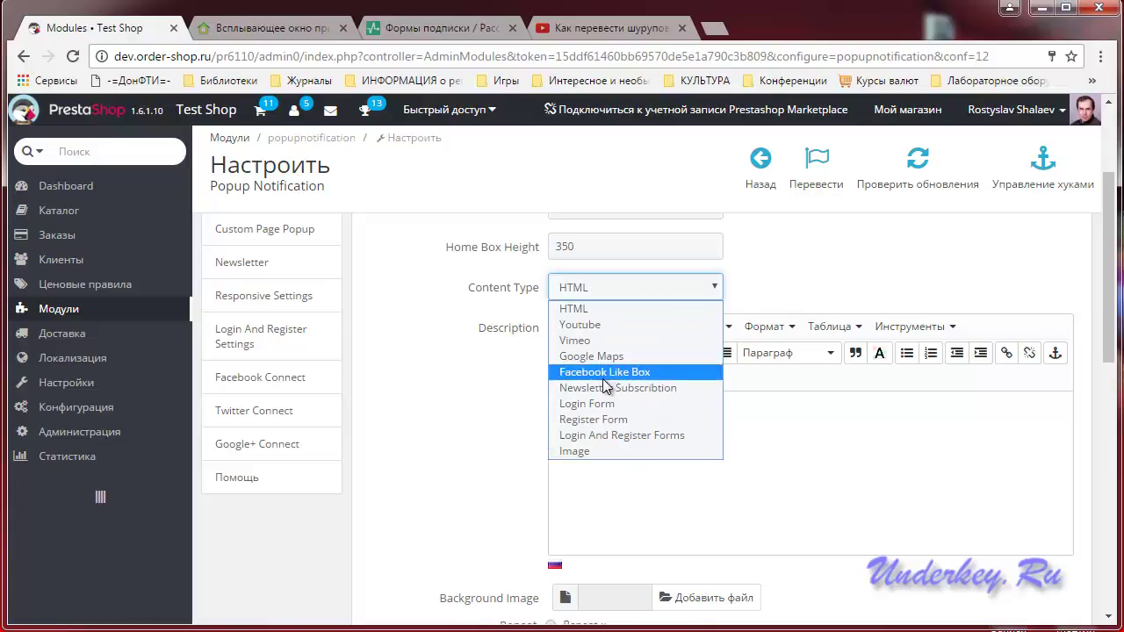
{"action": "left_click", "coordinate": [584, 327]}
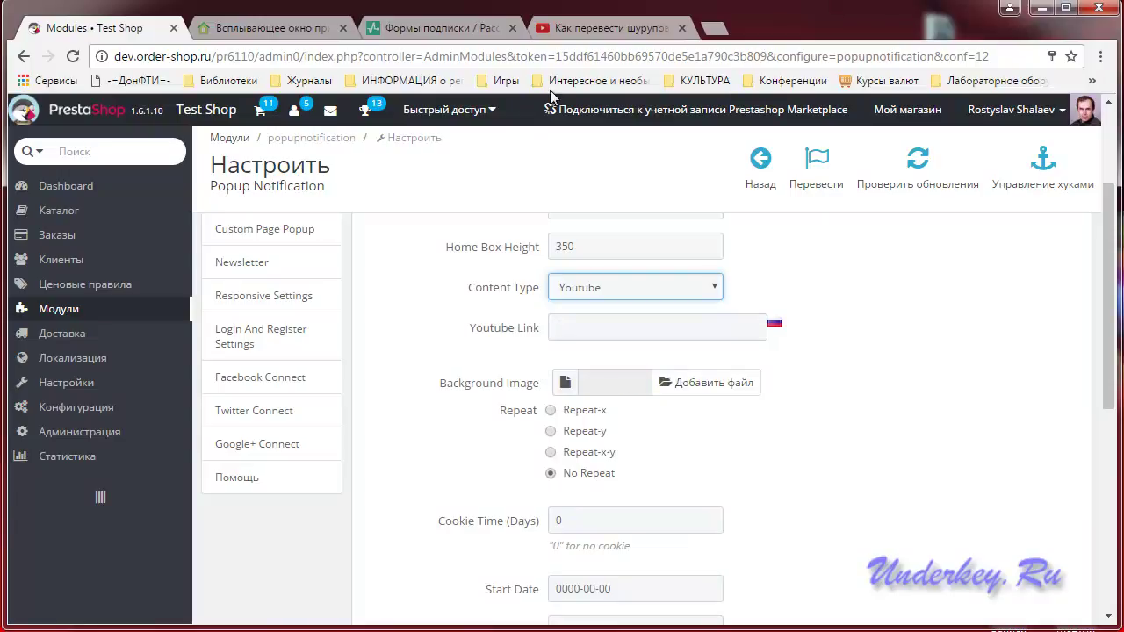
{"action": "left_click", "coordinate": [613, 29]}
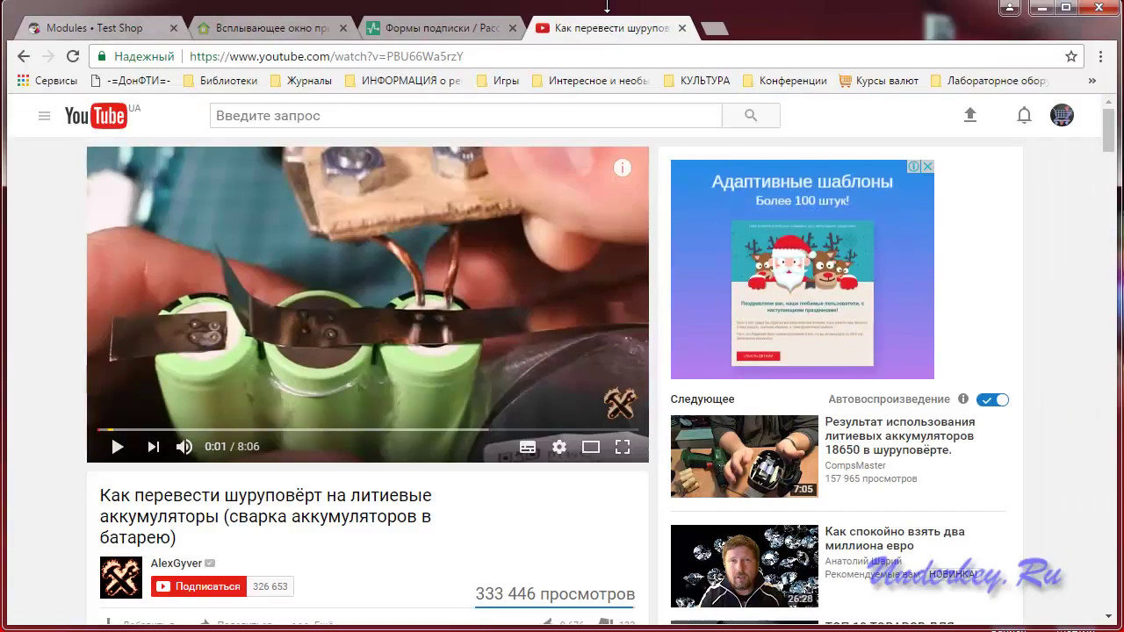
{"action": "left_click", "coordinate": [314, 56]}
{"action": "key", "text": "ctrl+c"}
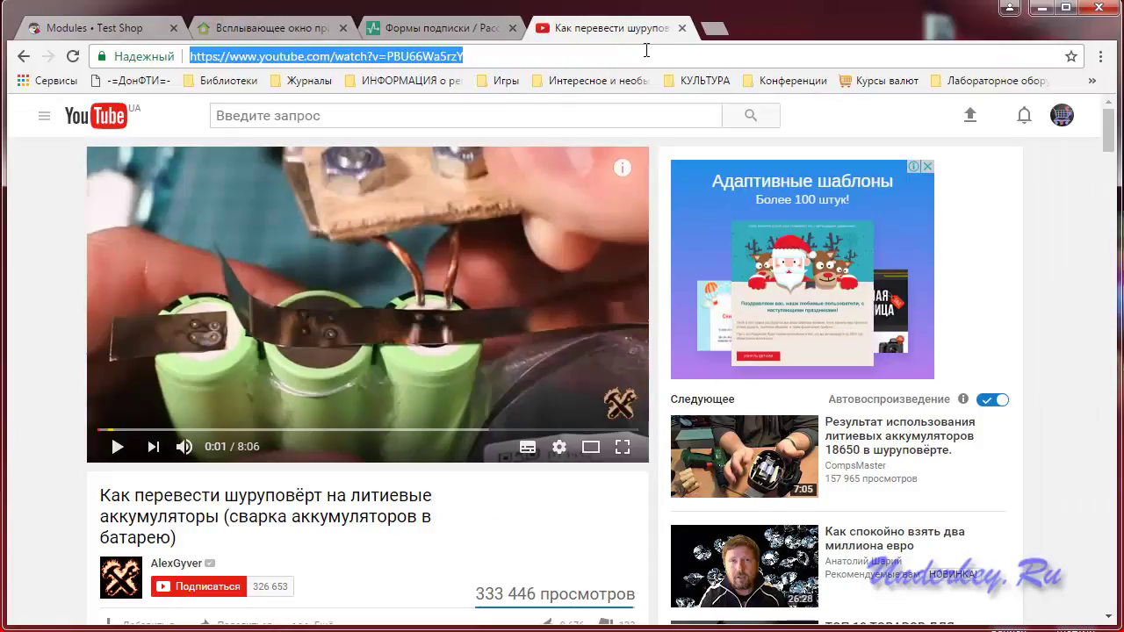
{"action": "left_click", "coordinate": [101, 29]}
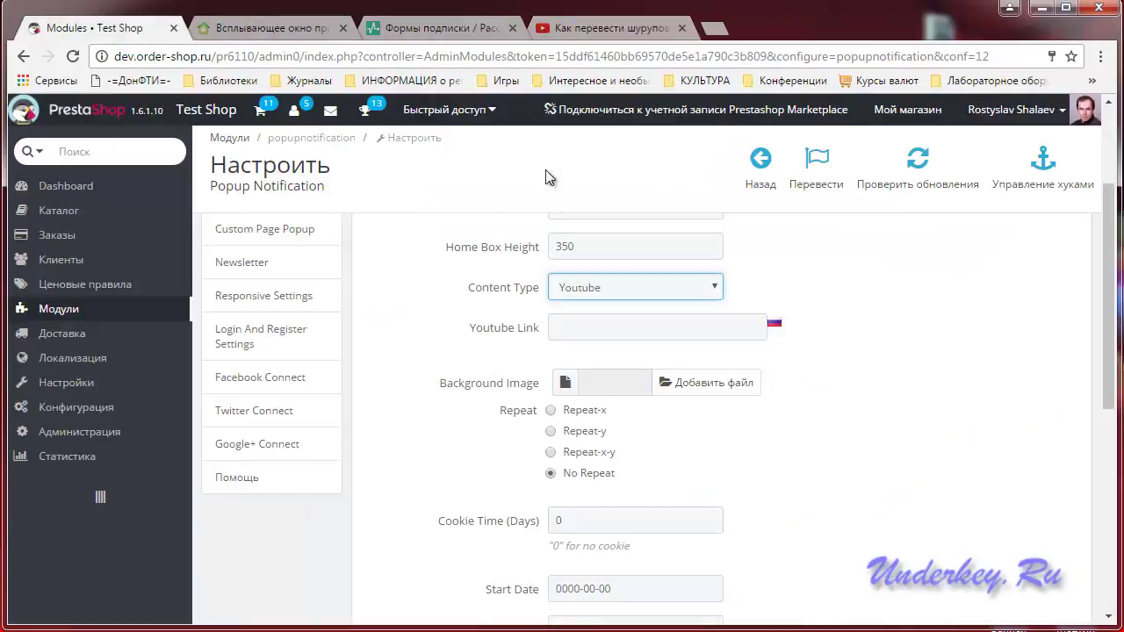
{"action": "left_click", "coordinate": [591, 329]}
{"action": "key", "text": "ctrl+v"}
- Check the English version of the Youtube Link field and return to the Russian version
{"action": "left_click", "coordinate": [777, 325]}
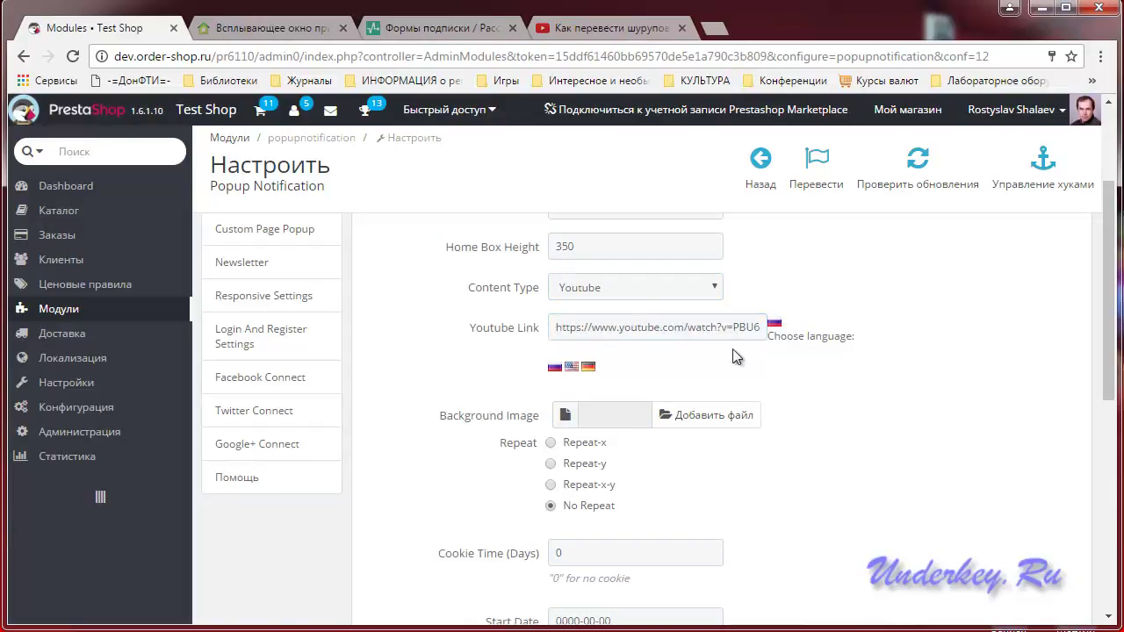
{"action": "left_click", "coordinate": [571, 366]}
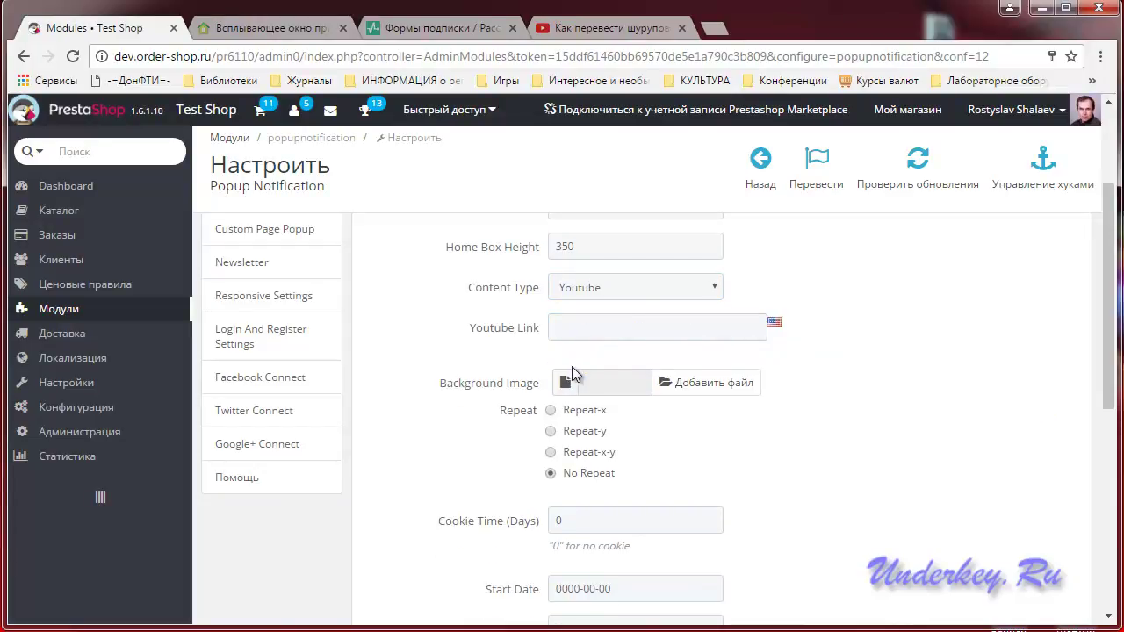
{"action": "left_click", "coordinate": [777, 325]}
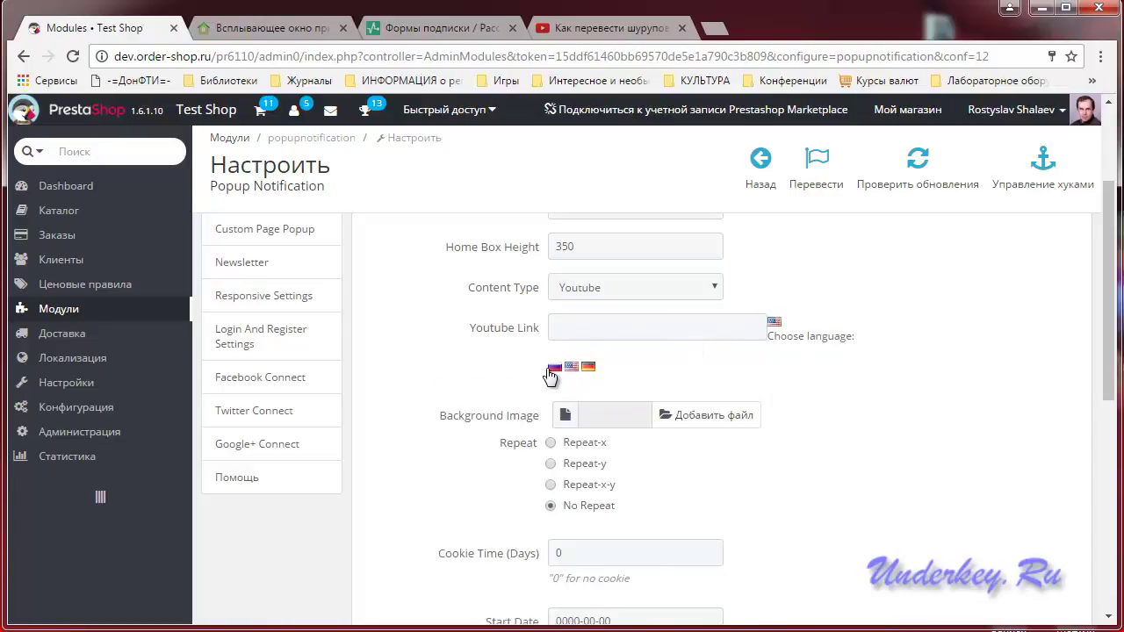
{"action": "left_click", "coordinate": [554, 367]}
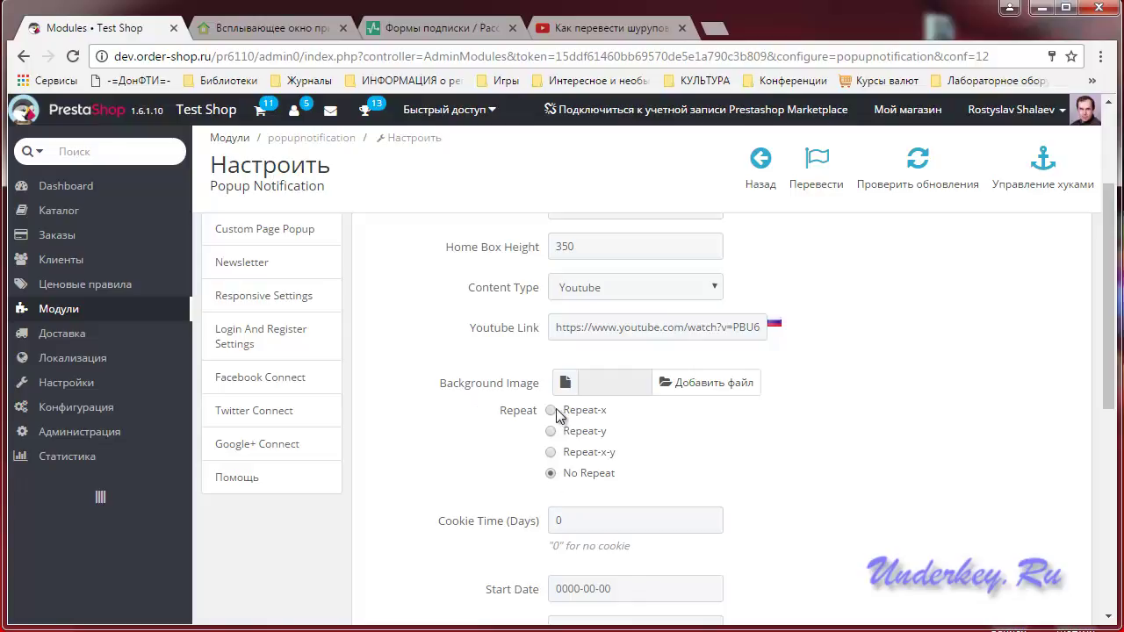
- Review the home popup's background image, repeat, cookie time, date, auto-close and delay settings
{"action": "scroll", "coordinate": [861, 449], "scroll_direction": "down", "scroll_amount": 1}
{"action": "scroll", "coordinate": [864, 449], "scroll_direction": "up", "scroll_amount": 1}
{"action": "scroll", "coordinate": [897, 431], "scroll_direction": "down", "scroll_amount": 1}
{"action": "scroll", "coordinate": [898, 424], "scroll_direction": "up", "scroll_amount": 2}
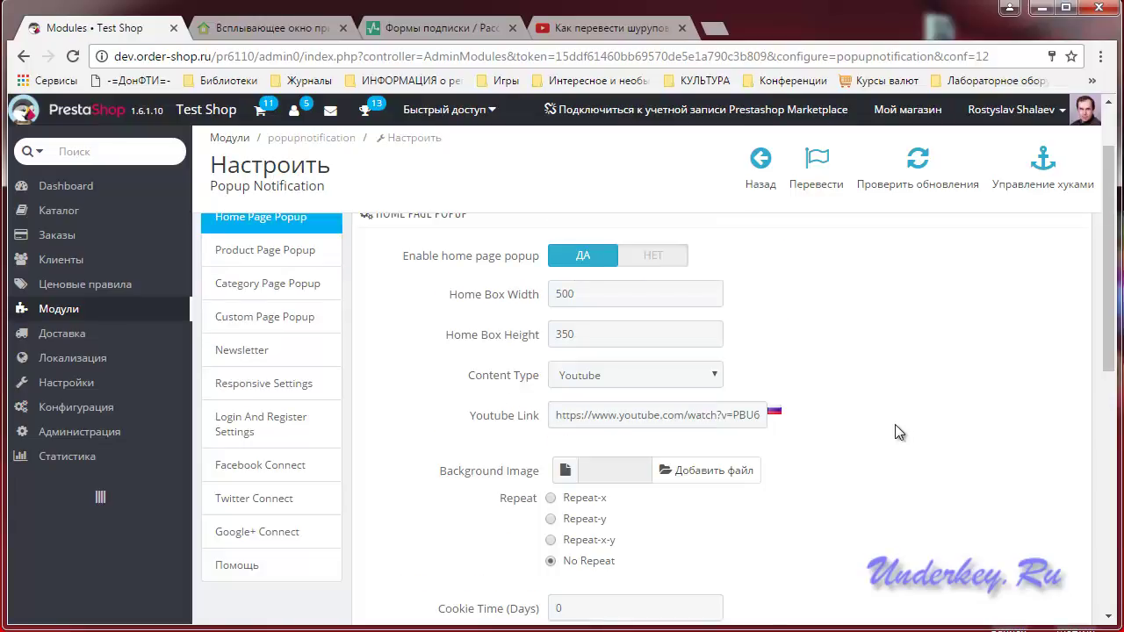
{"action": "scroll", "coordinate": [826, 398], "scroll_direction": "down", "scroll_amount": 2}
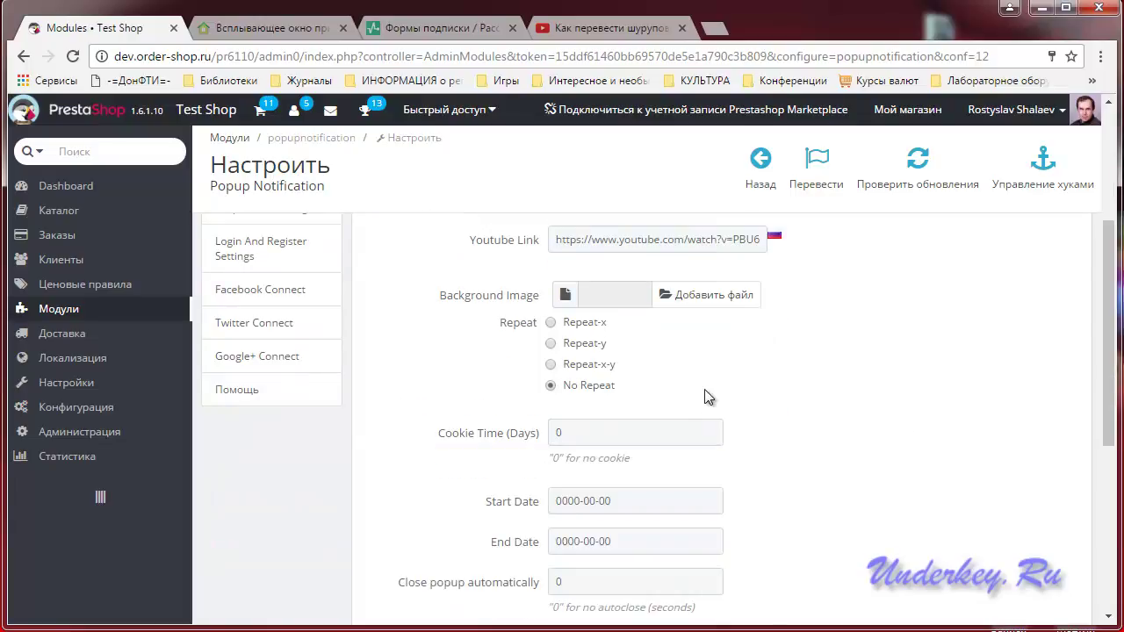
{"action": "scroll", "coordinate": [825, 374], "scroll_direction": "down", "scroll_amount": 1}
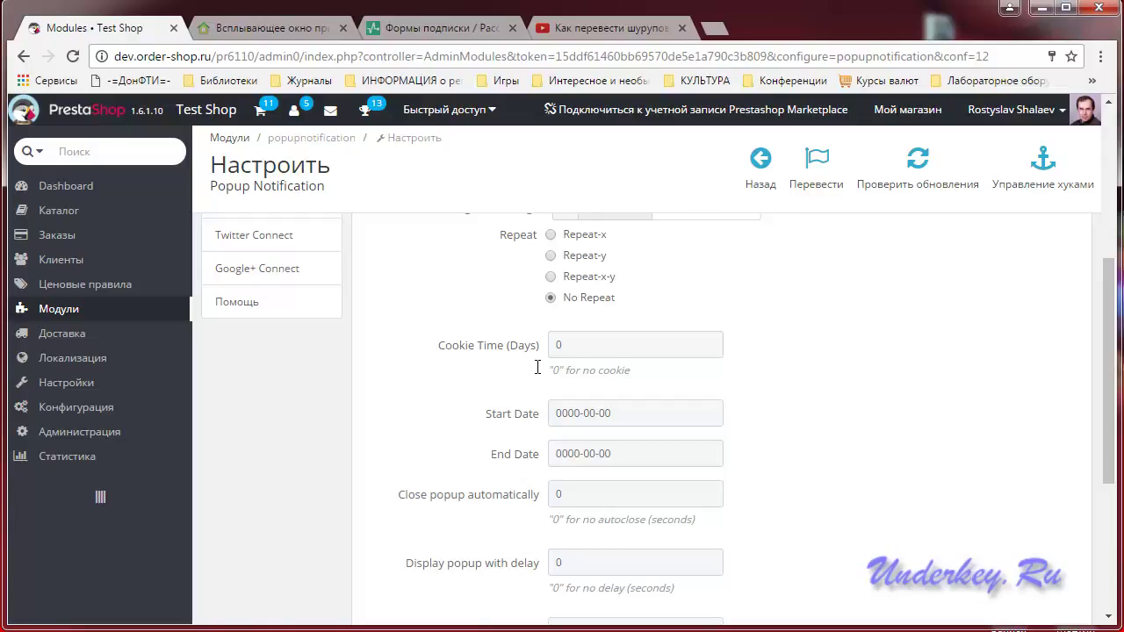
- Look over the home popup's cookie time, start and end date, auto-close and delay fields and the available animation effects
{"action": "double_click", "coordinate": [615, 340]}
{"action": "scroll", "coordinate": [632, 345], "scroll_direction": "down", "scroll_amount": 1}
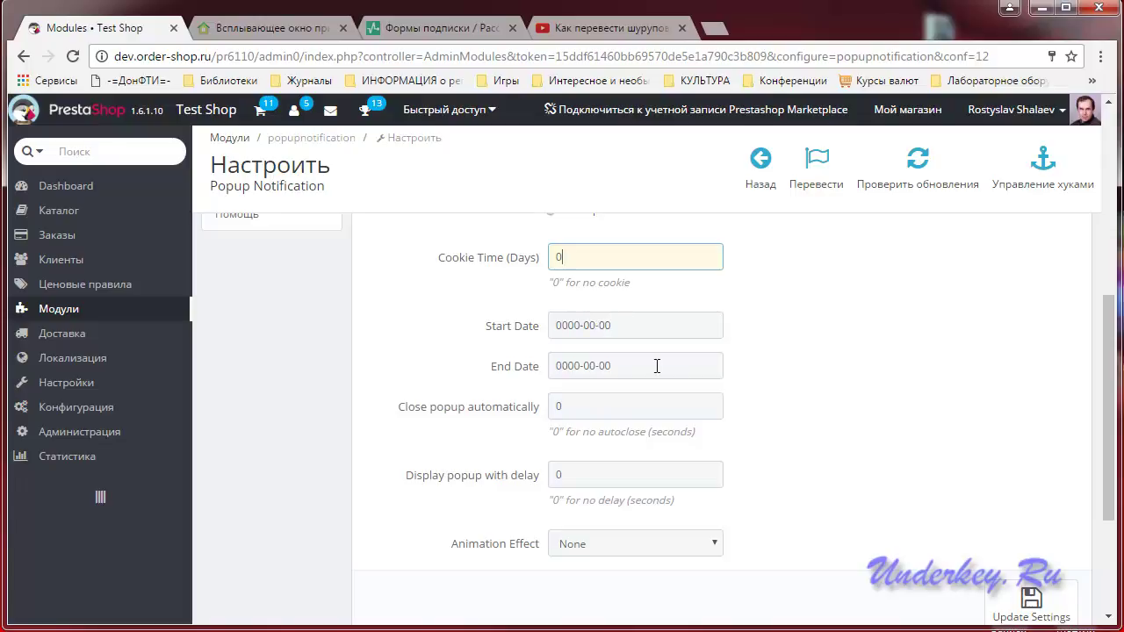
{"action": "left_click", "coordinate": [602, 325]}
{"action": "left_click", "coordinate": [846, 355]}
{"action": "left_click", "coordinate": [571, 404]}
{"action": "left_click", "coordinate": [581, 474]}
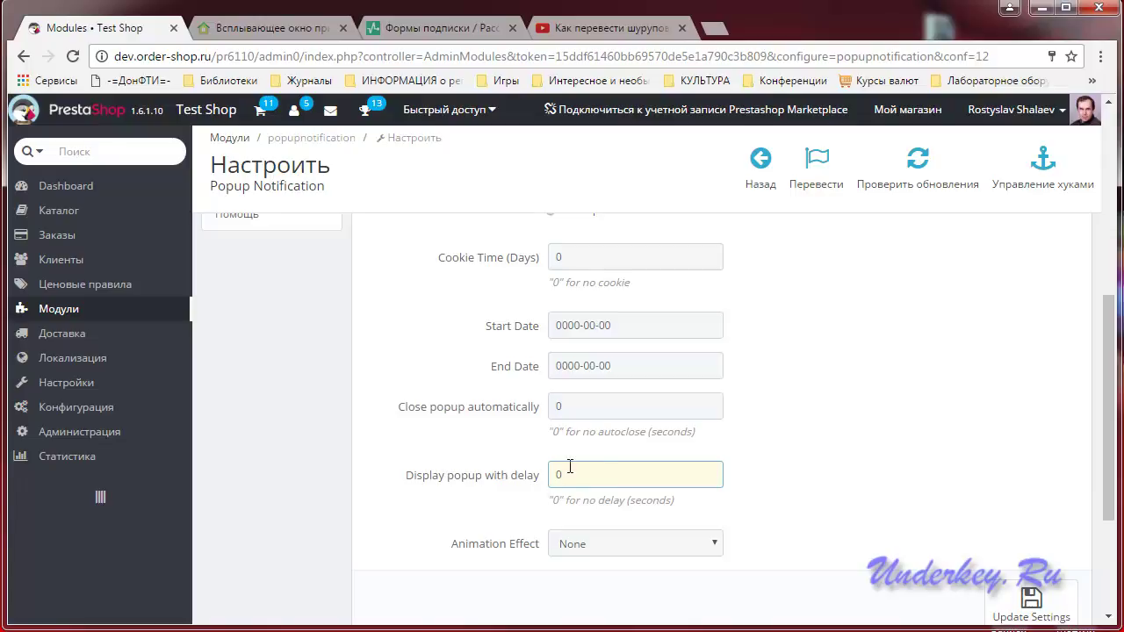
{"action": "scroll", "coordinate": [615, 473], "scroll_direction": "down", "scroll_amount": 1}
{"action": "left_click", "coordinate": [711, 456]}
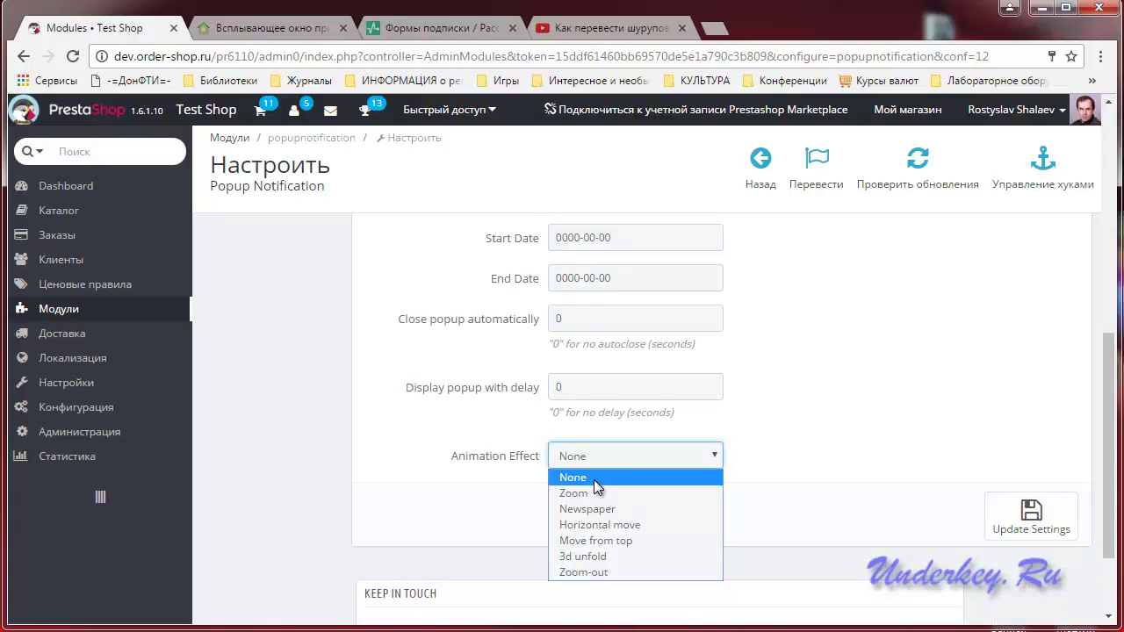
{"action": "left_click", "coordinate": [770, 437]}
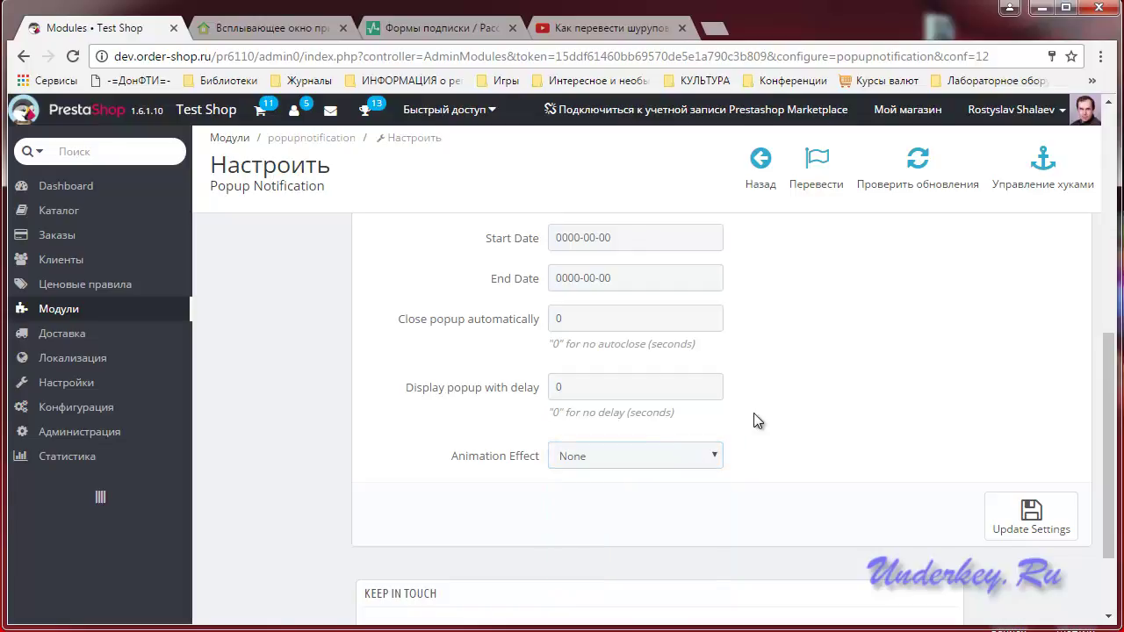
- Check the home popup form once more and save its settings
{"action": "scroll", "coordinate": [757, 420], "scroll_direction": "up", "scroll_amount": 4}
{"action": "scroll", "coordinate": [758, 420], "scroll_direction": "up", "scroll_amount": 2}
{"action": "scroll", "coordinate": [764, 423], "scroll_direction": "down", "scroll_amount": 3}
{"action": "scroll", "coordinate": [773, 418], "scroll_direction": "up", "scroll_amount": 2}
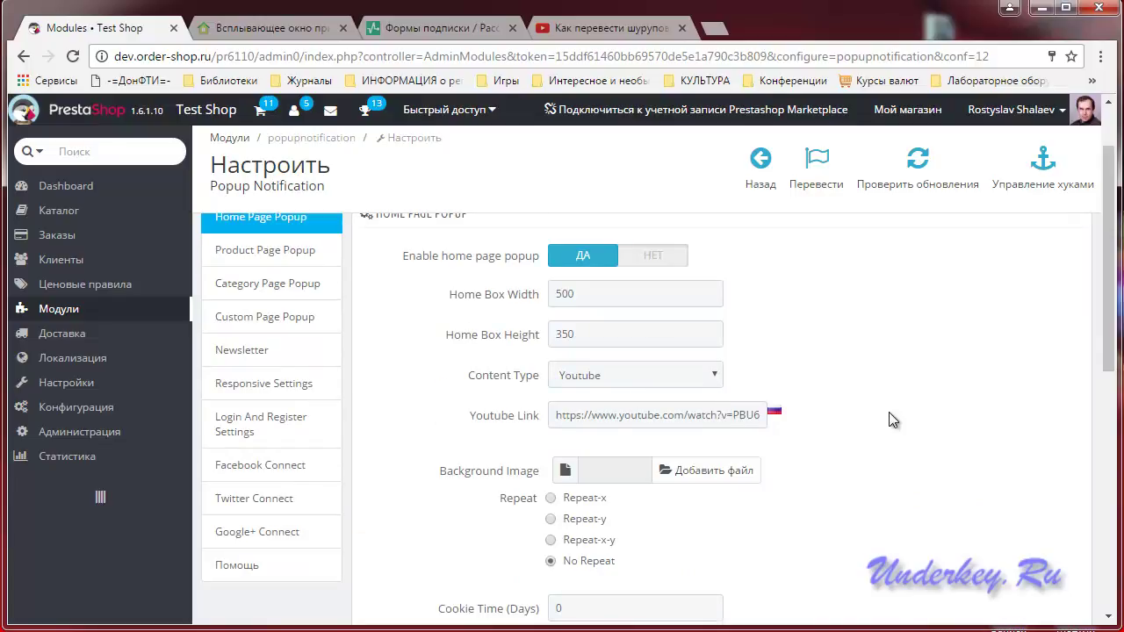
{"action": "scroll", "coordinate": [702, 331], "scroll_direction": "down", "scroll_amount": 2}
{"action": "scroll", "coordinate": [978, 389], "scroll_direction": "down", "scroll_amount": 2}
{"action": "scroll", "coordinate": [1003, 433], "scroll_direction": "down", "scroll_amount": 1}
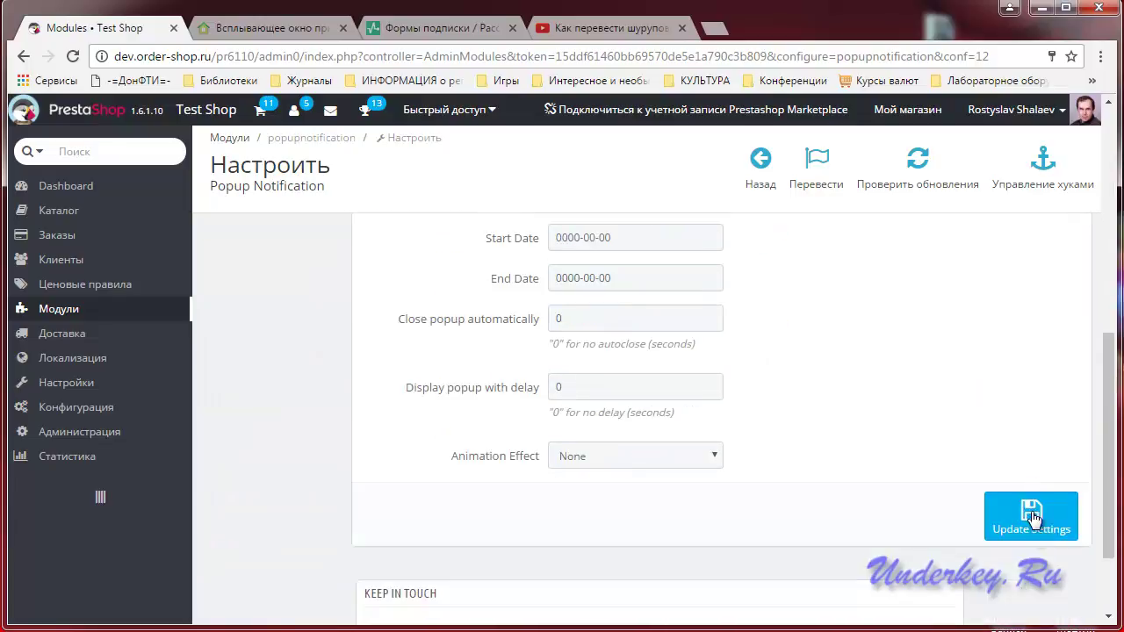
{"action": "left_click", "coordinate": [1028, 513]}
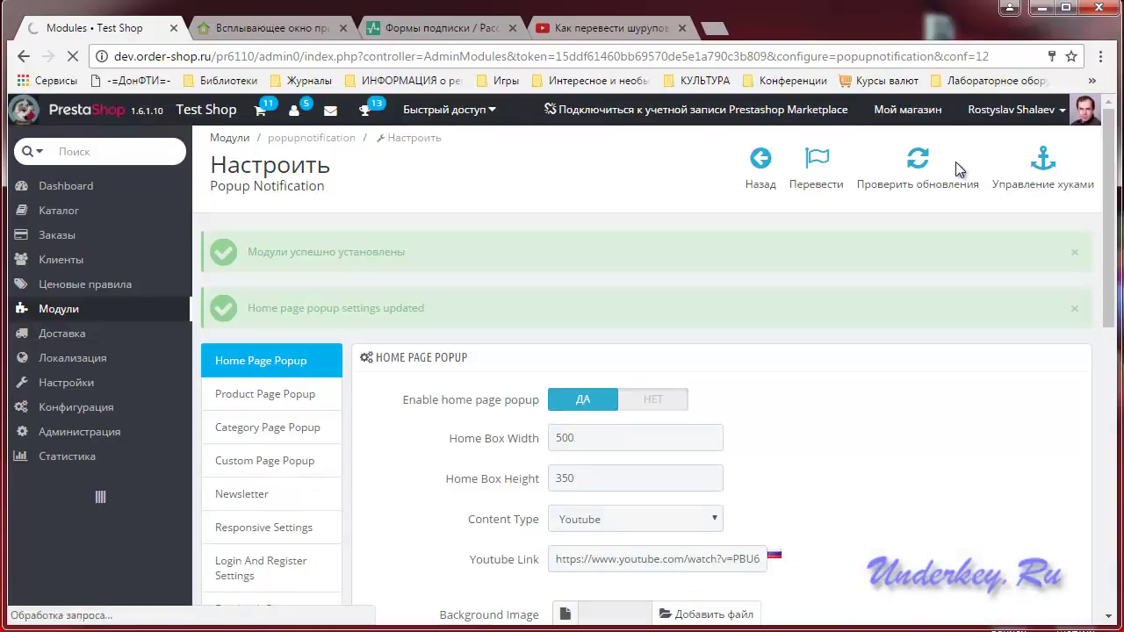
- Open the storefront, pause the video and close the popup, then reload the home page and close the popup again
{"action": "left_click", "coordinate": [907, 108]}
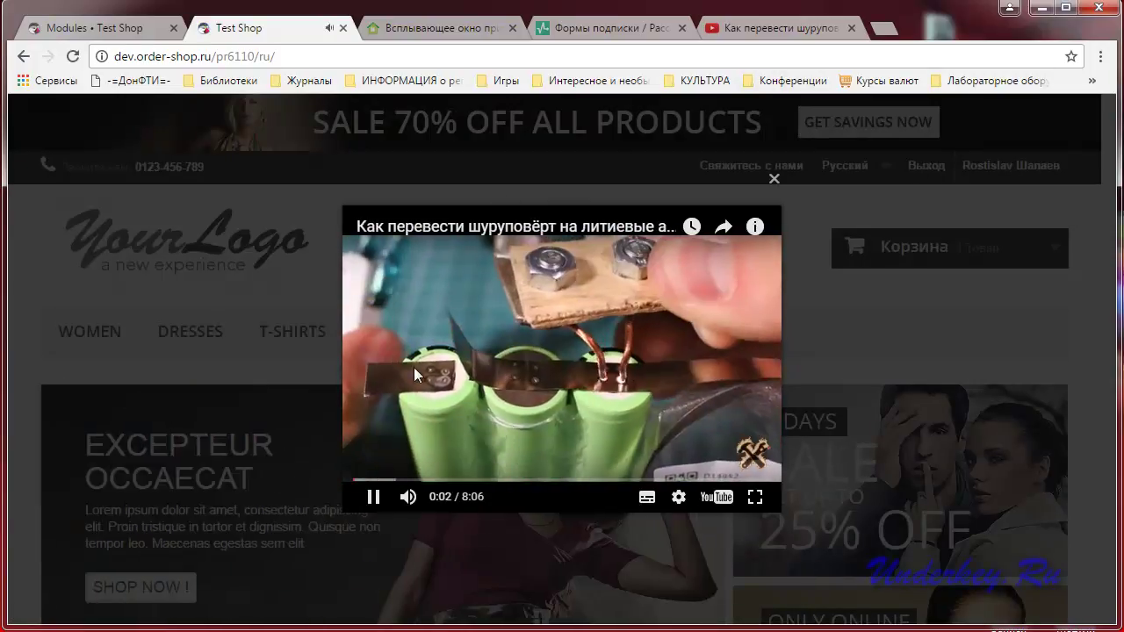
{"action": "left_click", "coordinate": [372, 496]}
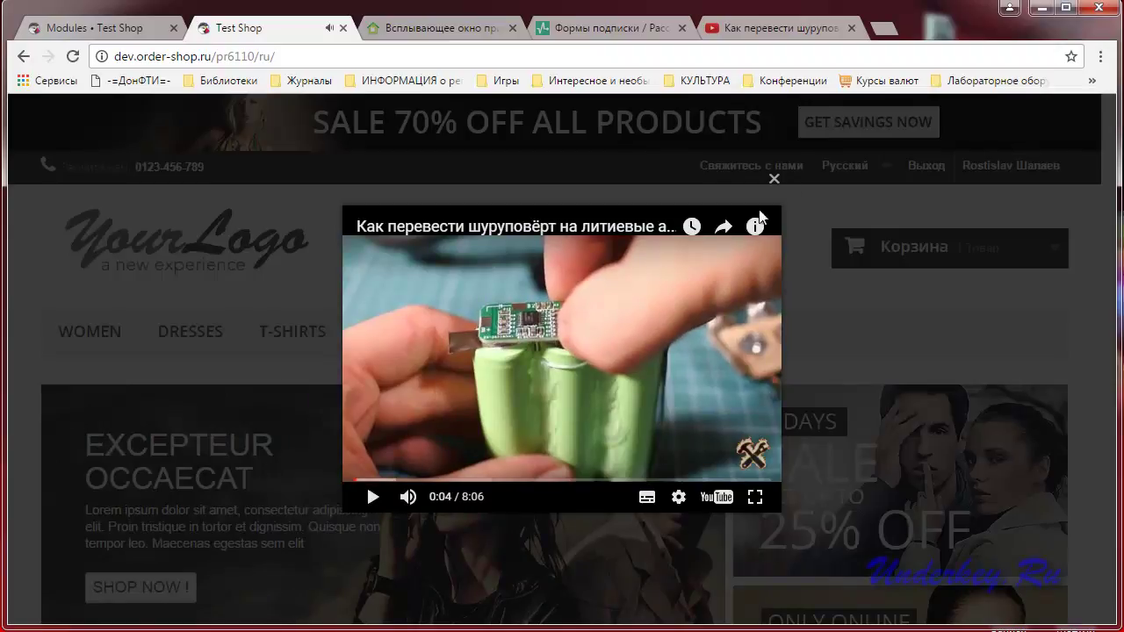
{"action": "left_click", "coordinate": [773, 180]}
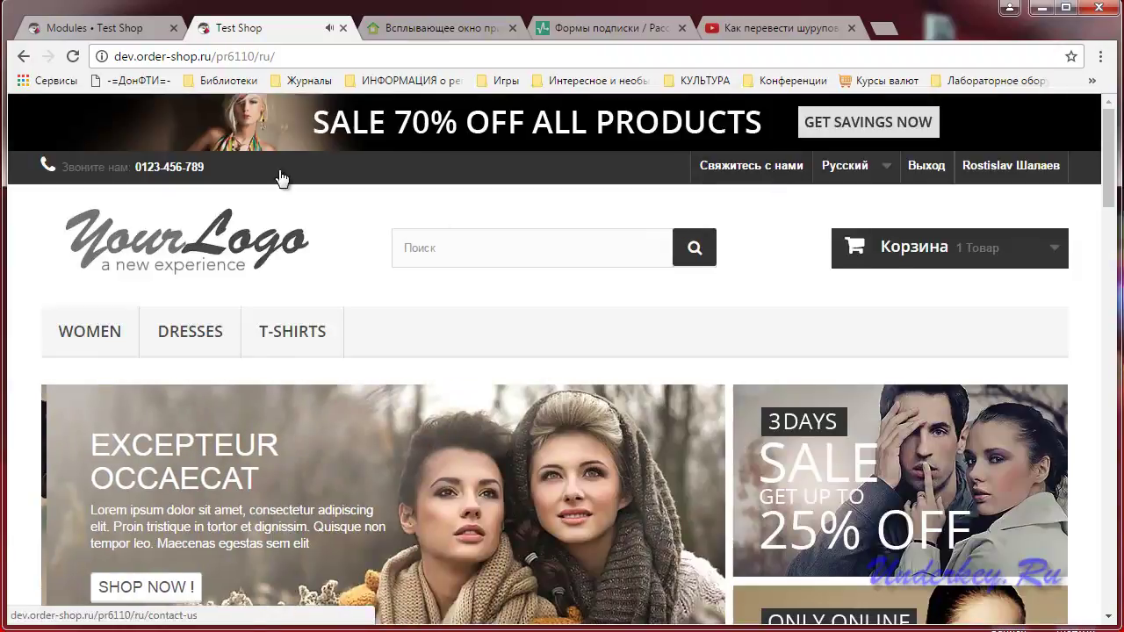
{"action": "left_click", "coordinate": [128, 237]}
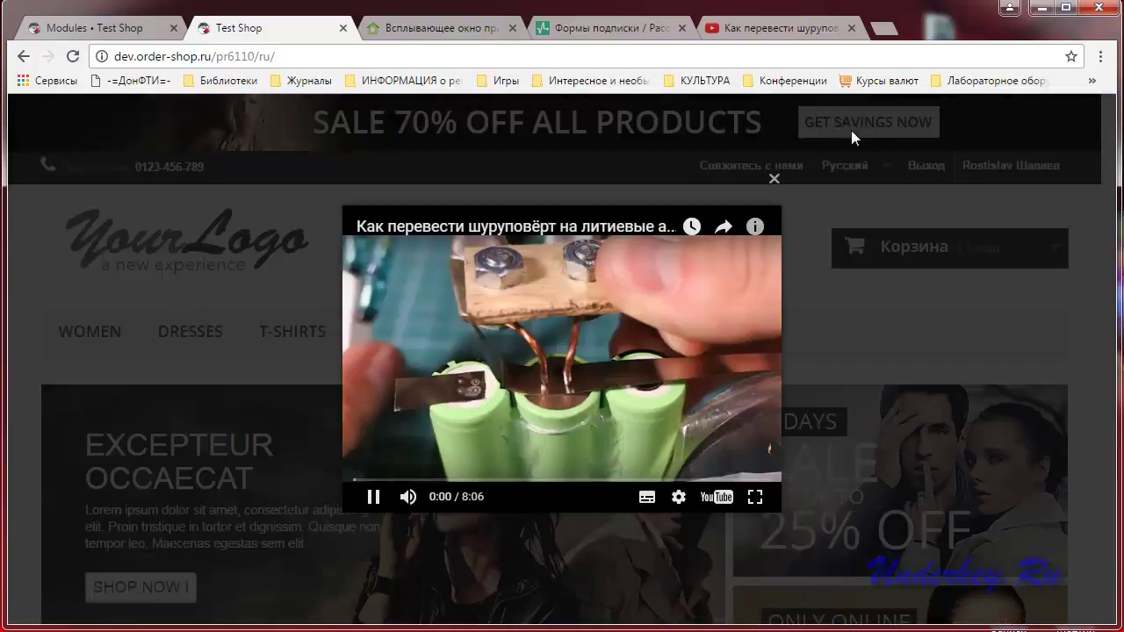
{"action": "left_click", "coordinate": [774, 179]}
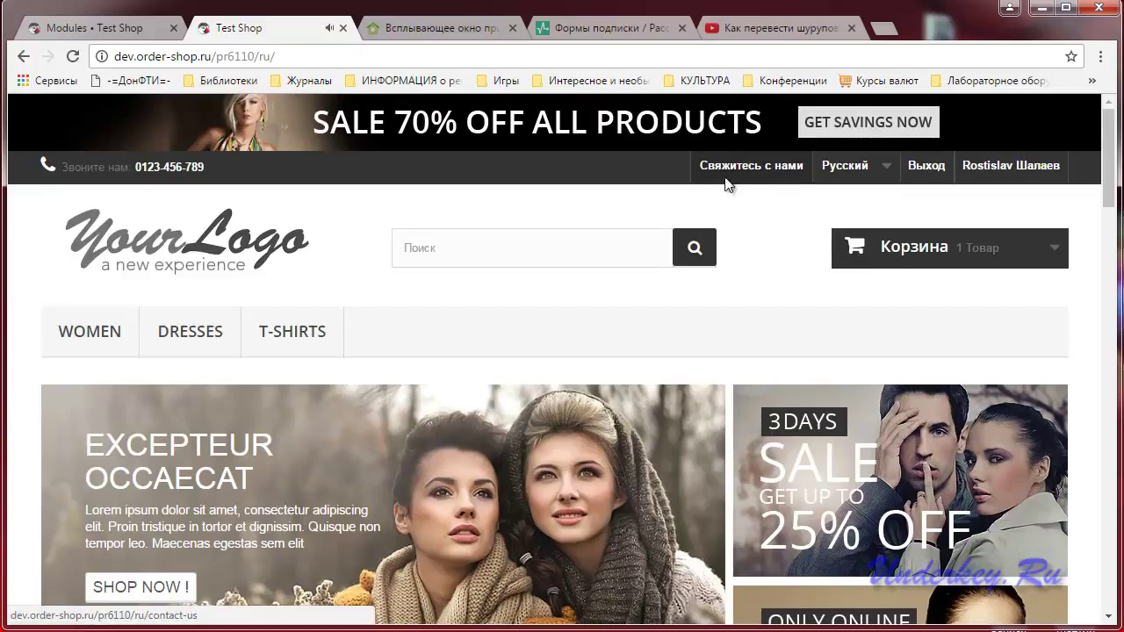
- Return to the module settings and set the home popup's Cookie Time to 5 days
{"action": "left_click", "coordinate": [97, 28]}
{"action": "scroll", "coordinate": [570, 335], "scroll_direction": "down", "scroll_amount": 3}
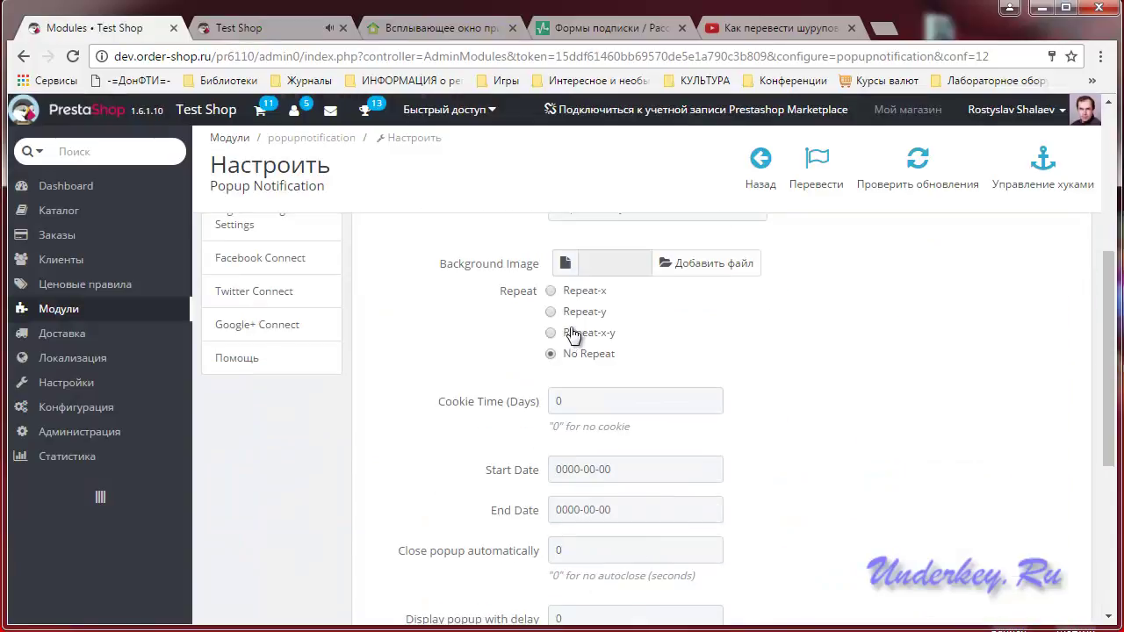
{"action": "scroll", "coordinate": [571, 335], "scroll_direction": "down", "scroll_amount": 2}
{"action": "scroll", "coordinate": [575, 332], "scroll_direction": "up", "scroll_amount": 1}
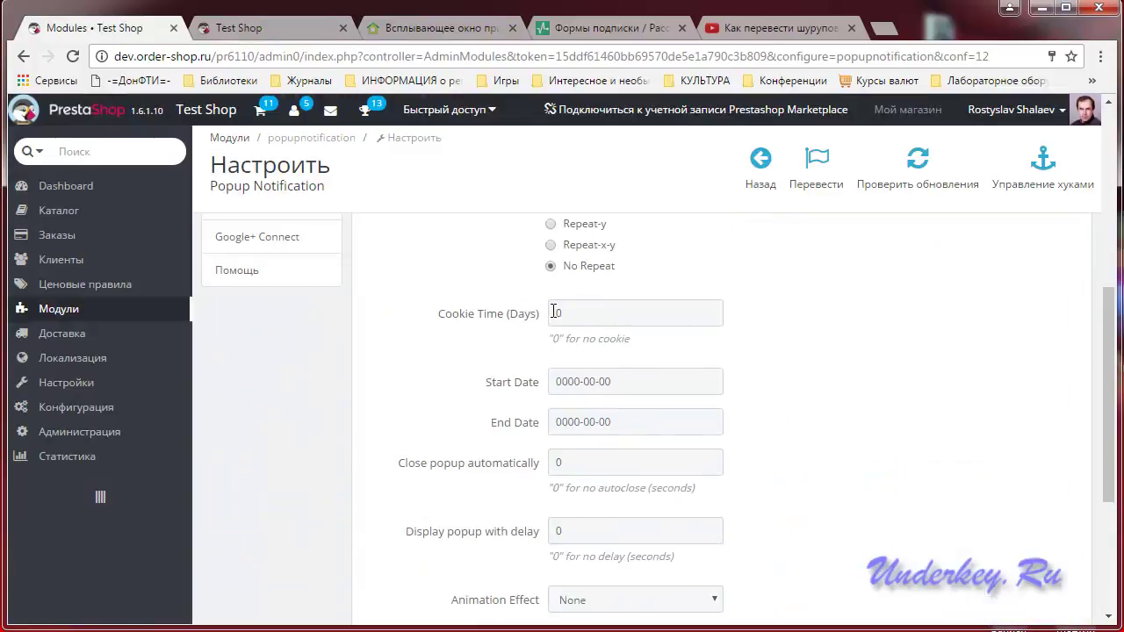
{"action": "left_click", "coordinate": [614, 315]}
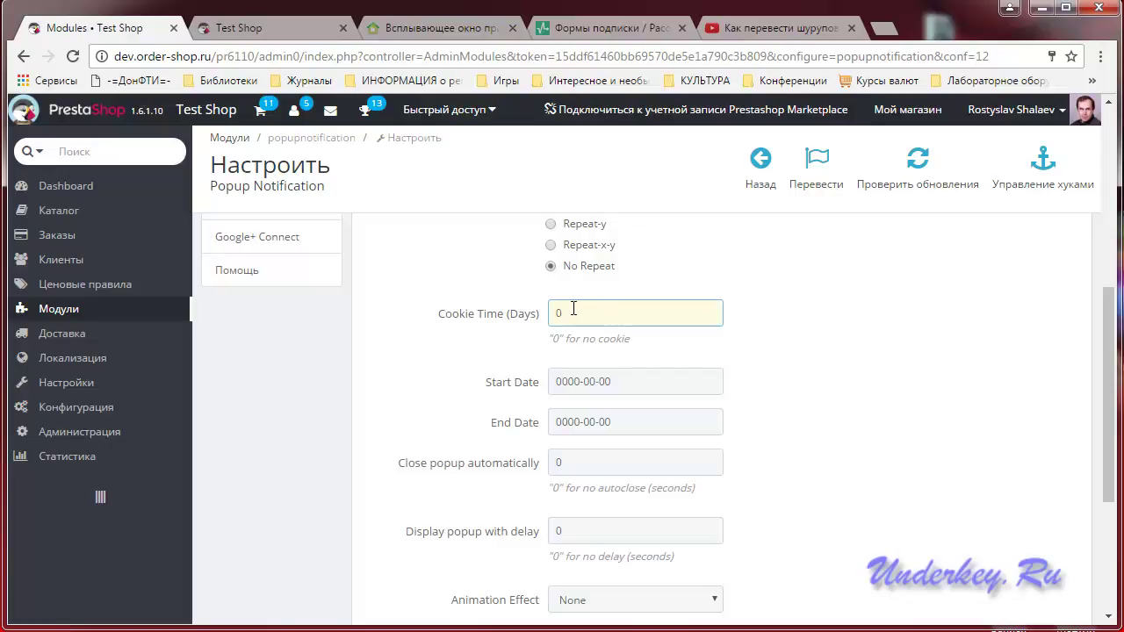
{"action": "left_click_drag", "start_coordinate": [581, 309], "coordinate": [544, 320]}
- Switch the storefront to English to check the home page popup in that language
{"action": "left_click", "coordinate": [249, 28]}
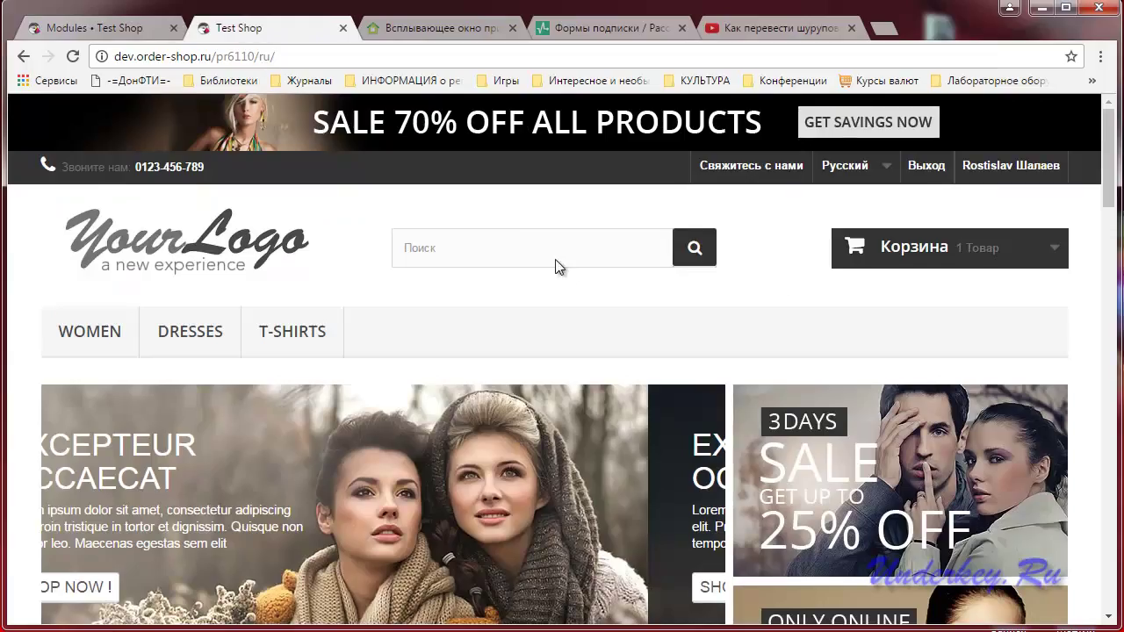
{"action": "left_click", "coordinate": [860, 167]}
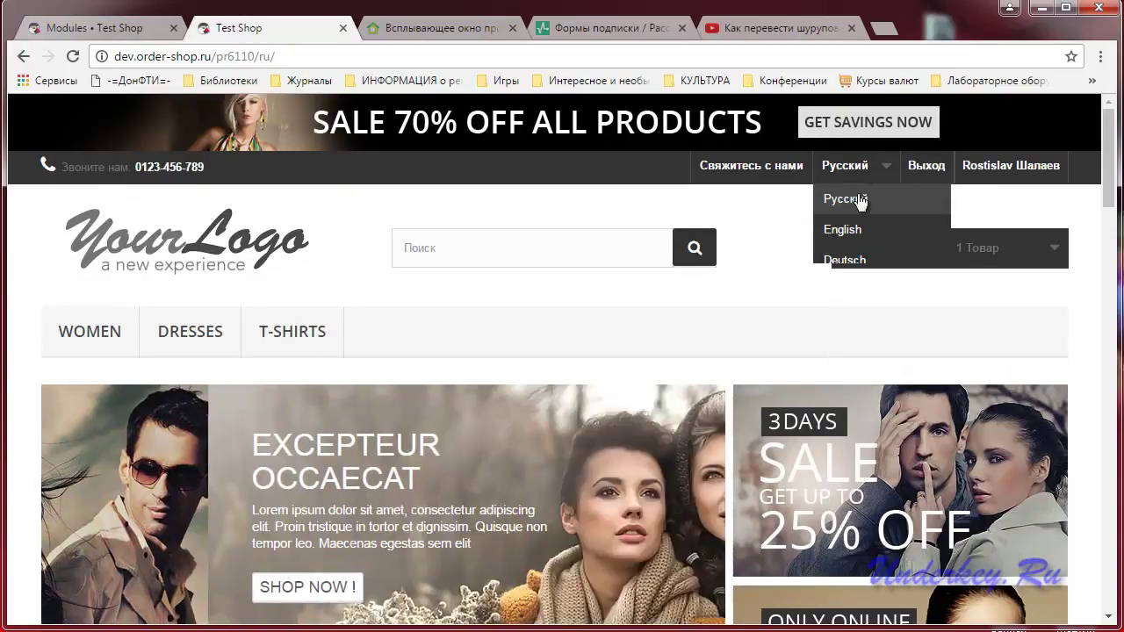
{"action": "left_click", "coordinate": [842, 231]}
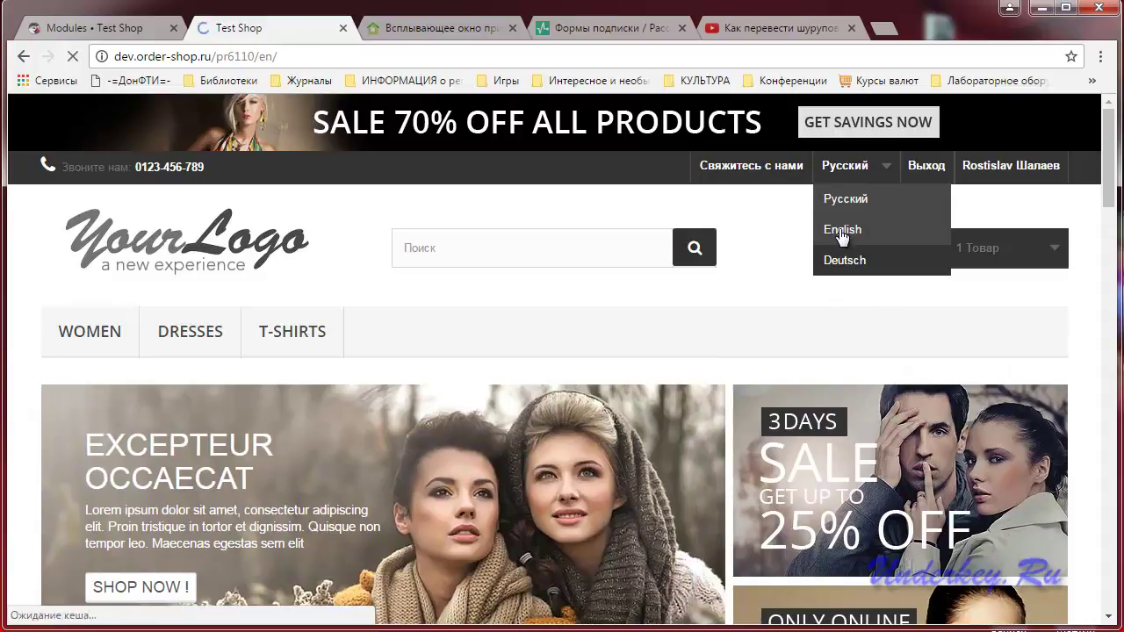
{"action": "mouse_move", "coordinate": [841, 237]}
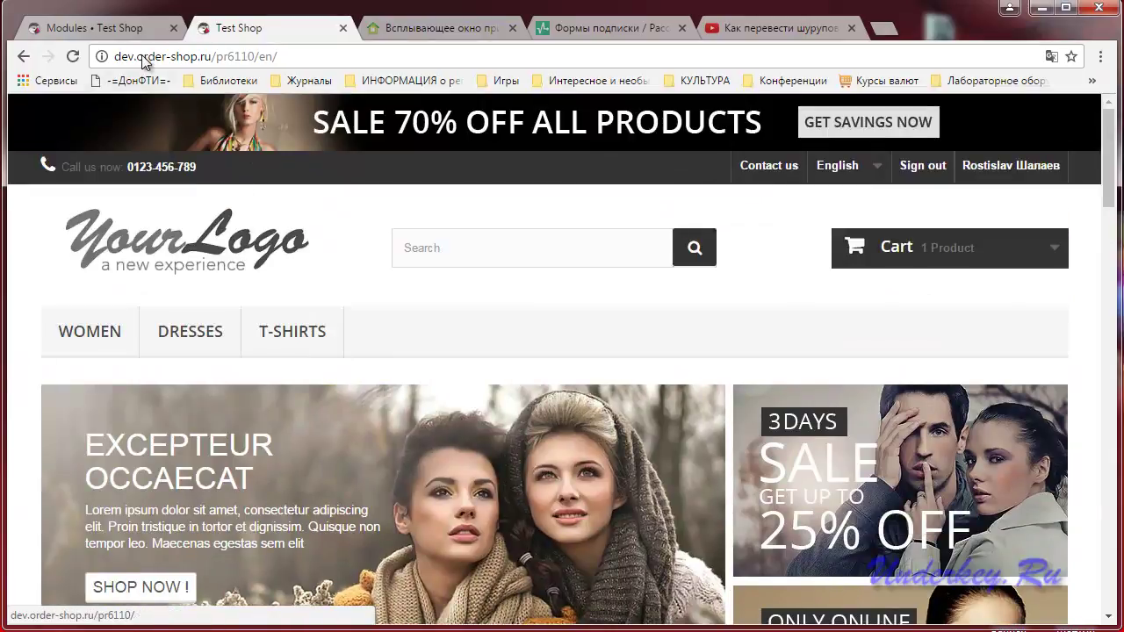
- Return to the module settings and view the English version of the home popup's Youtube Link
{"action": "left_click", "coordinate": [118, 28]}
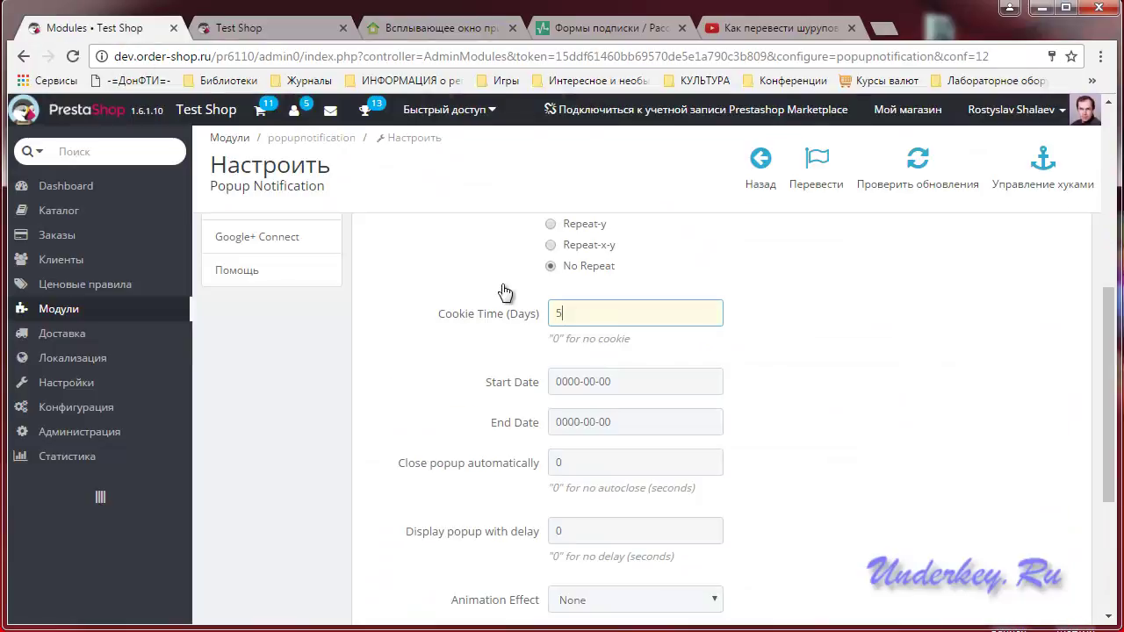
{"action": "scroll", "coordinate": [639, 363], "scroll_direction": "up", "scroll_amount": 3}
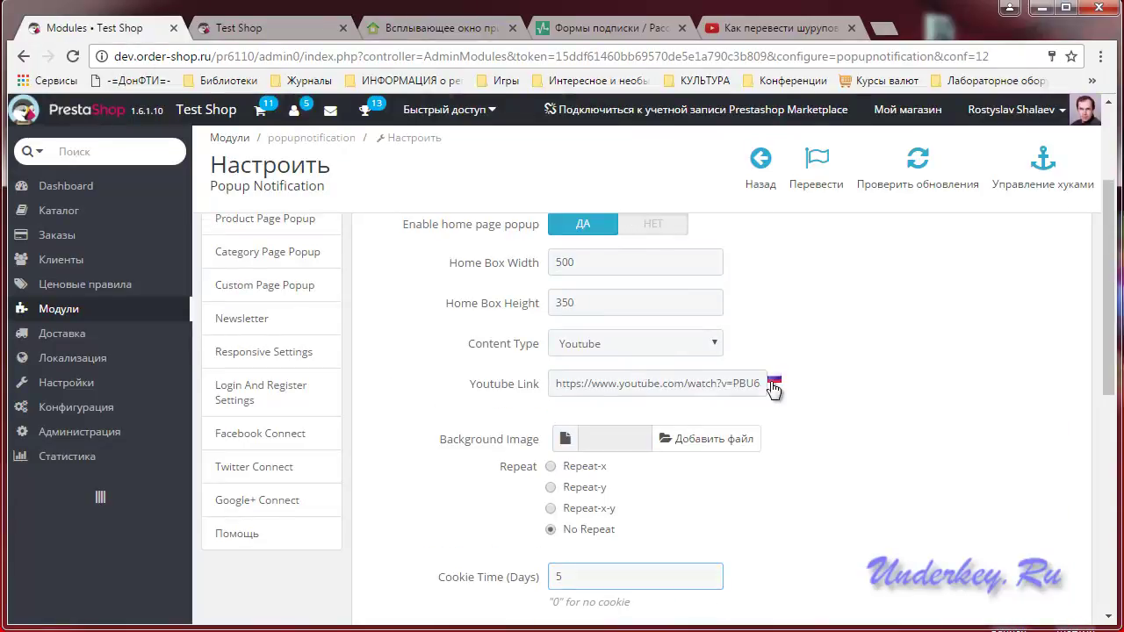
{"action": "left_click", "coordinate": [774, 379]}
{"action": "left_click", "coordinate": [572, 424]}
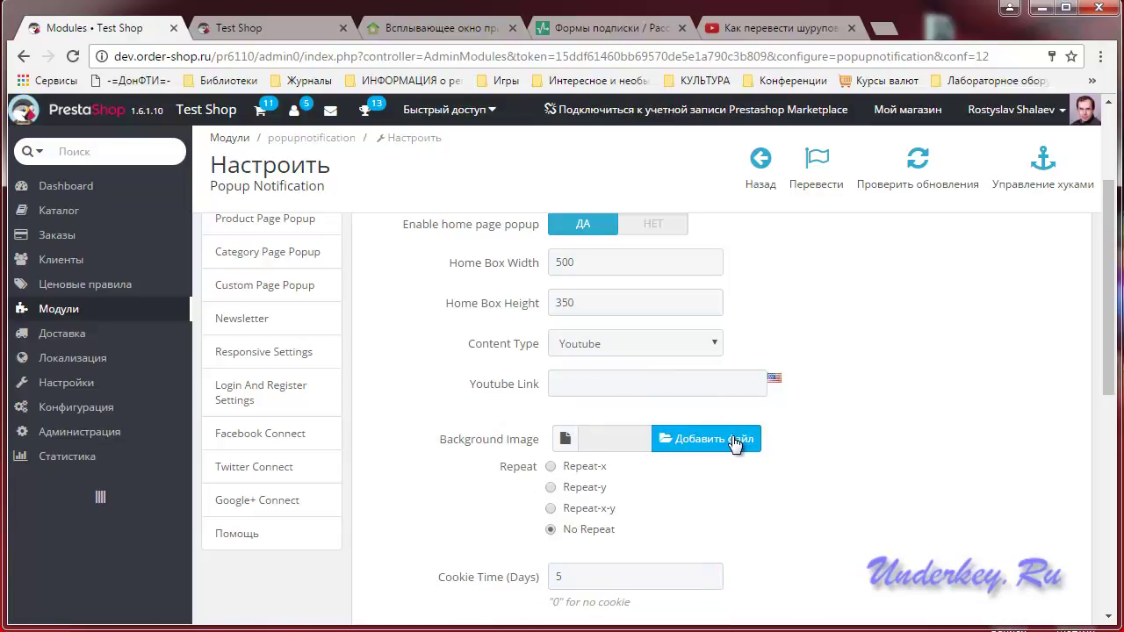
- Set the home popup's Content Type to HTML and look over its description editor
{"action": "left_click", "coordinate": [711, 344]}
{"action": "left_click", "coordinate": [562, 368]}
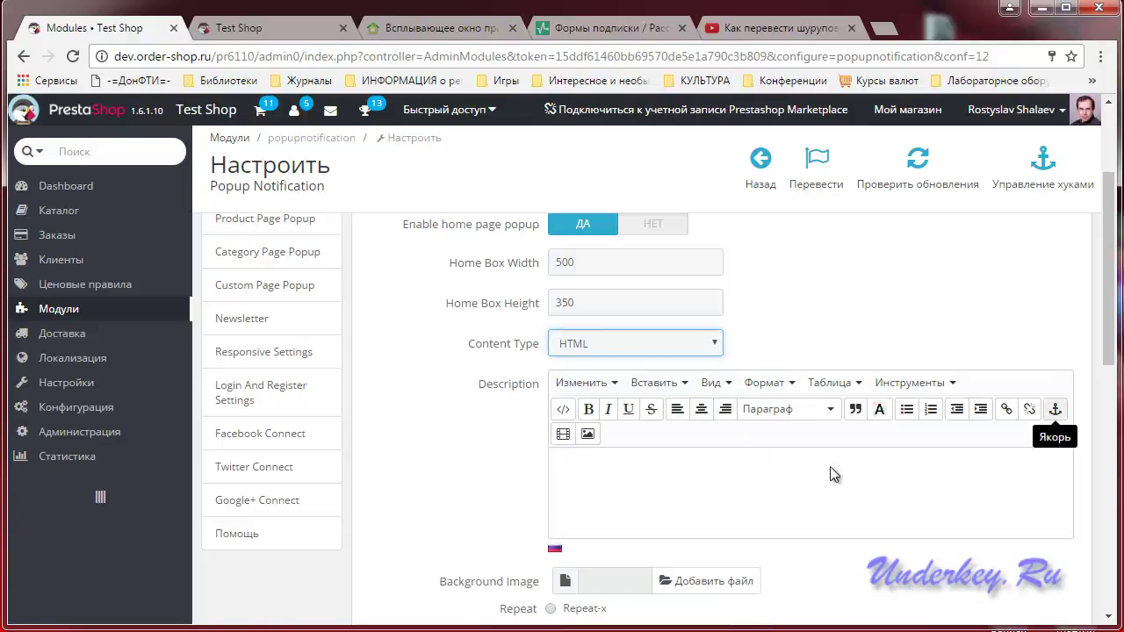
{"action": "scroll", "coordinate": [596, 461], "scroll_direction": "down", "scroll_amount": 1}
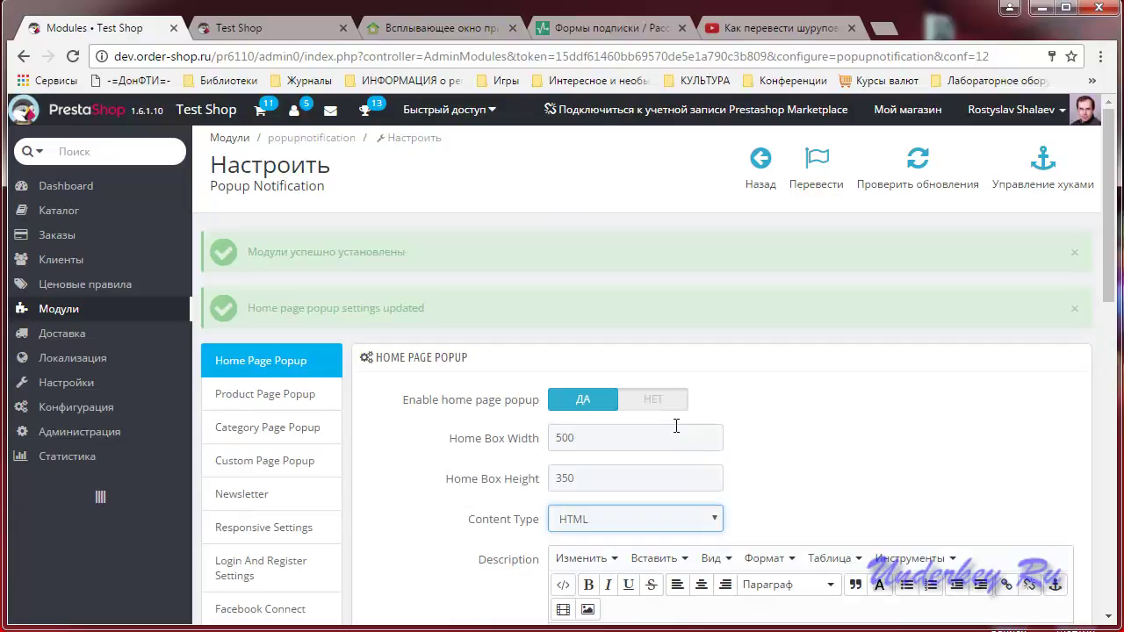
- Enable different popups for each product in the Product Page Popup settings and save them
{"action": "left_click", "coordinate": [240, 399]}
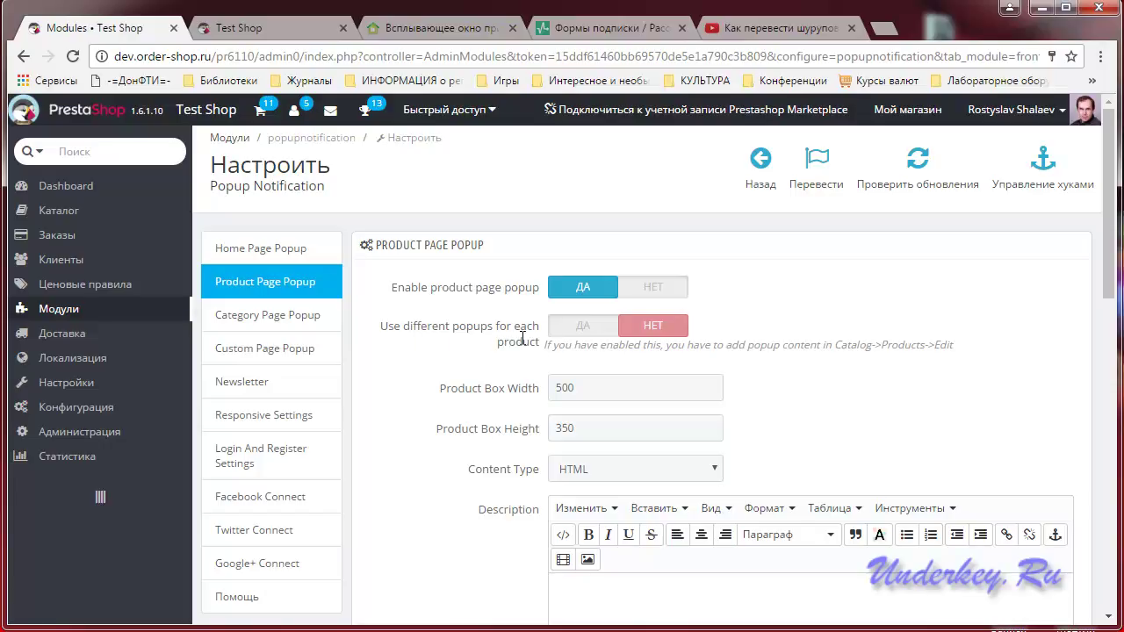
{"action": "left_click", "coordinate": [578, 330]}
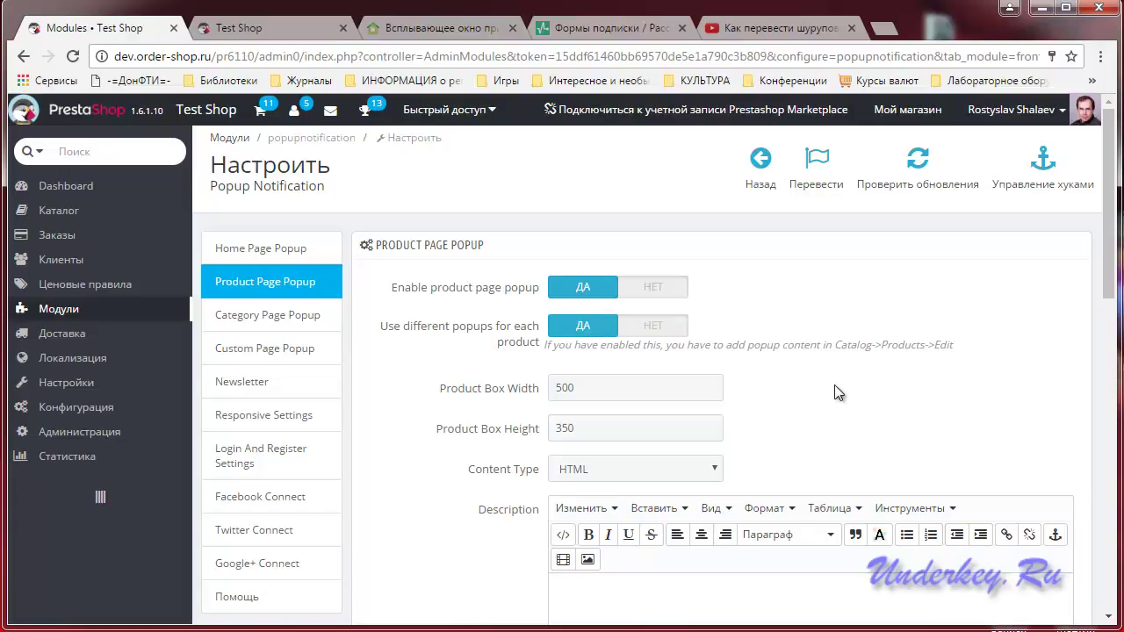
{"action": "scroll", "coordinate": [833, 342], "scroll_direction": "down", "scroll_amount": 3}
{"action": "scroll", "coordinate": [870, 334], "scroll_direction": "up", "scroll_amount": 3}
{"action": "scroll", "coordinate": [825, 325], "scroll_direction": "down", "scroll_amount": 4}
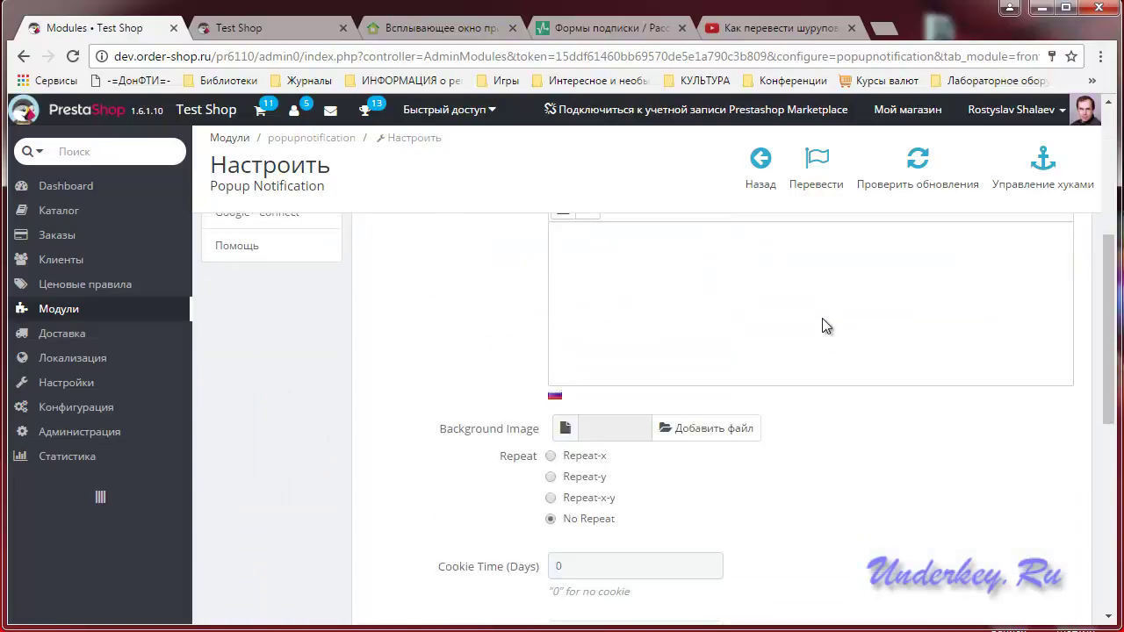
{"action": "scroll", "coordinate": [825, 325], "scroll_direction": "down", "scroll_amount": 5}
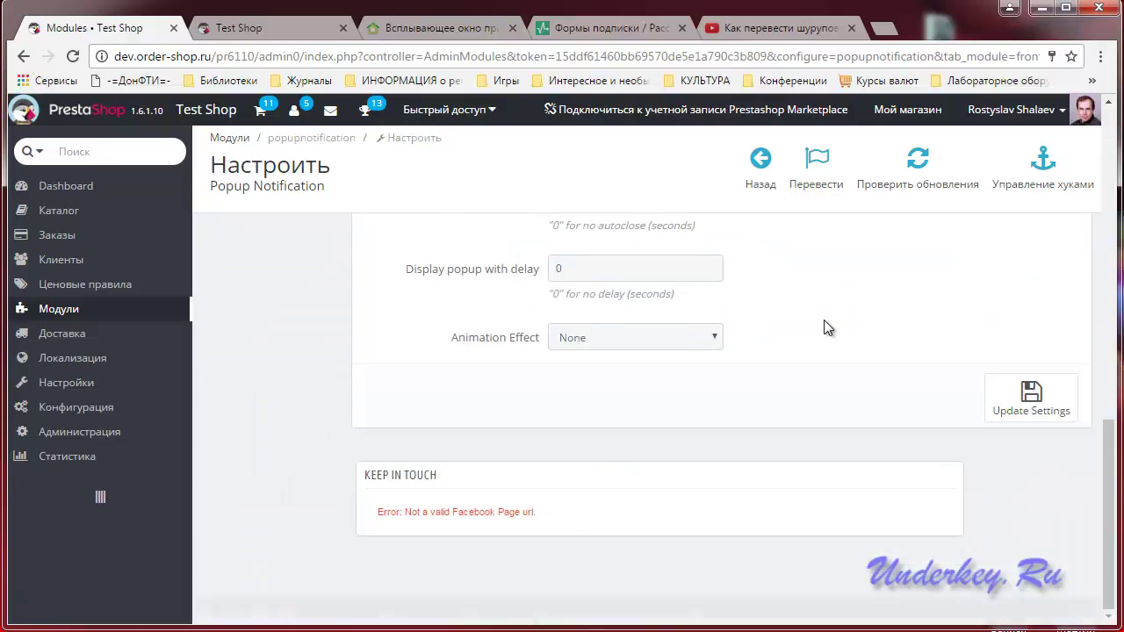
{"action": "left_click", "coordinate": [1022, 404]}
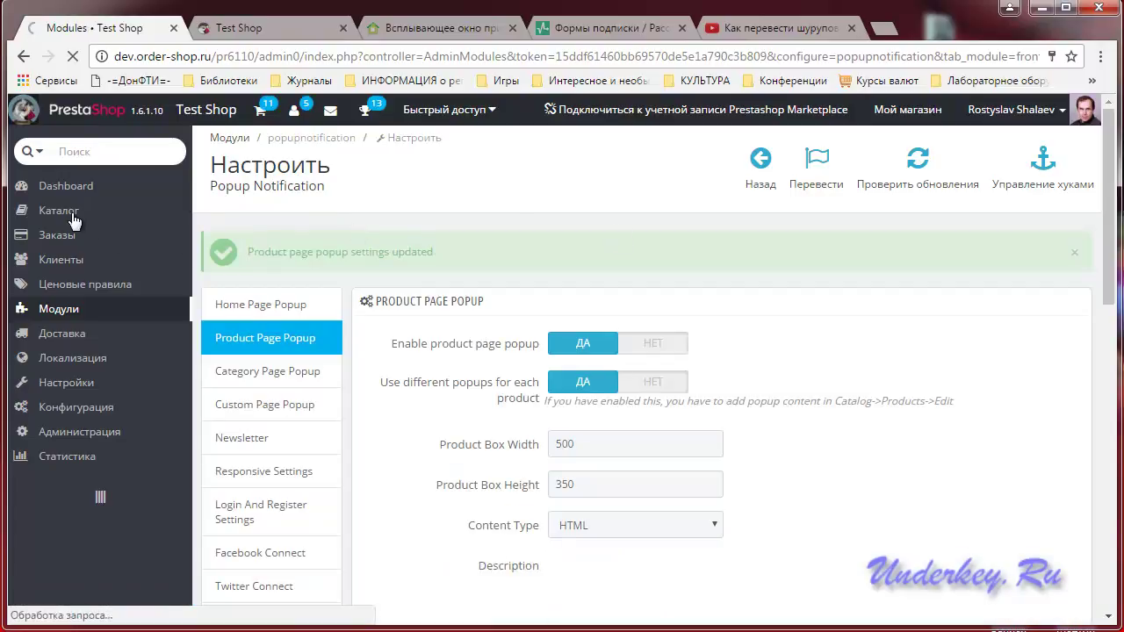
- Open the Faded Short Sleeve T-shirts product from the catalog for editing
{"action": "mouse_move", "coordinate": [74, 219]}
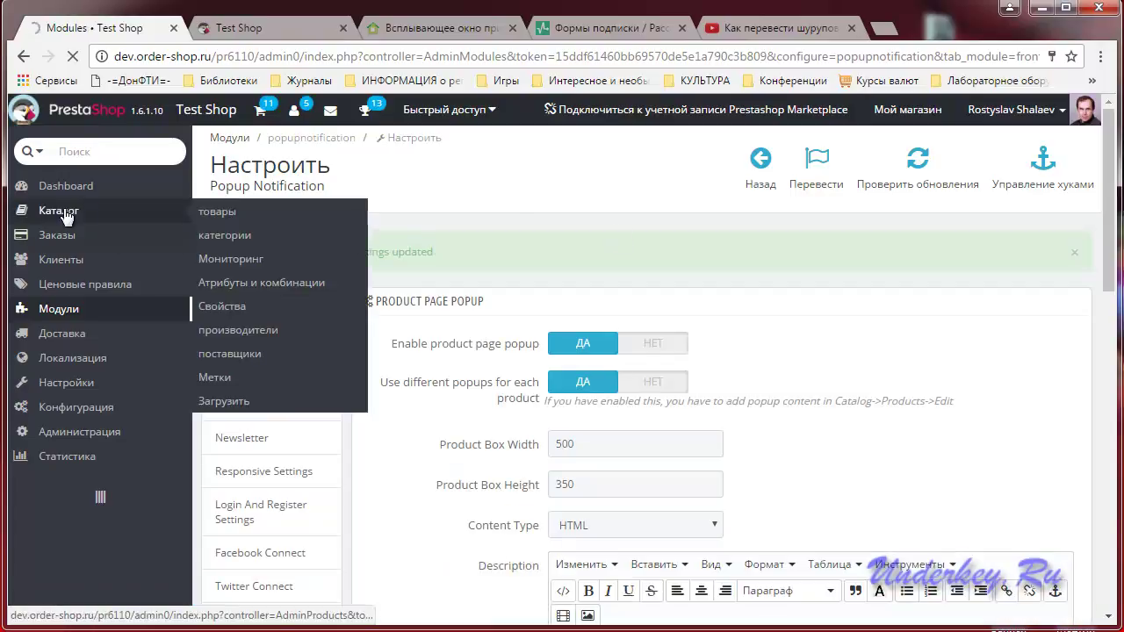
{"action": "left_click", "coordinate": [222, 212]}
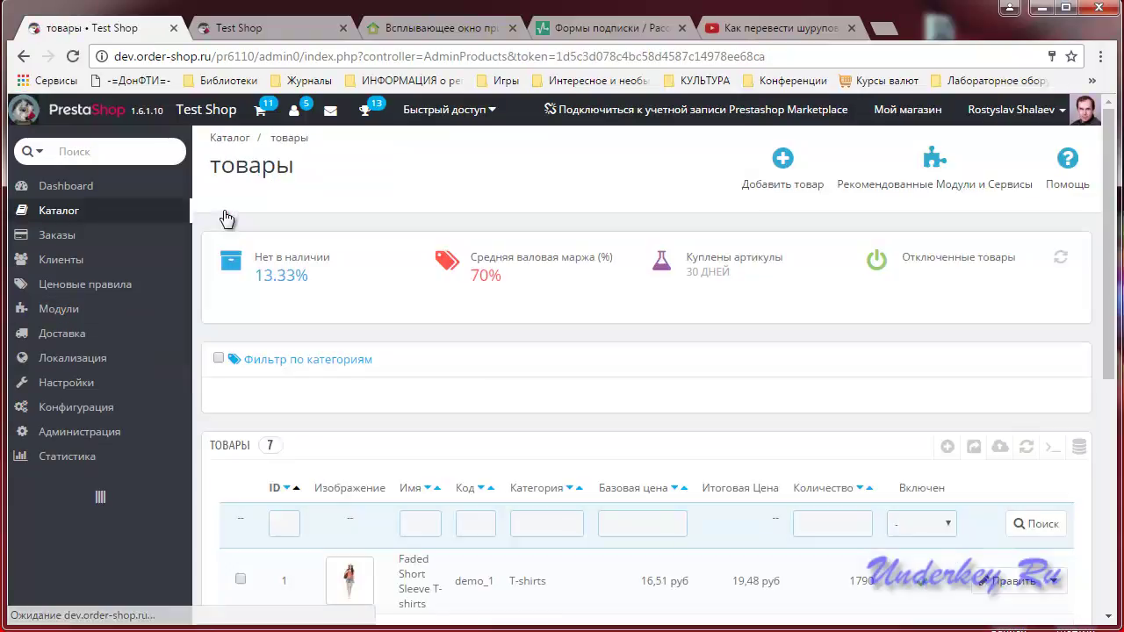
{"action": "scroll", "coordinate": [659, 289], "scroll_direction": "down", "scroll_amount": 3}
{"action": "left_click", "coordinate": [1003, 323]}
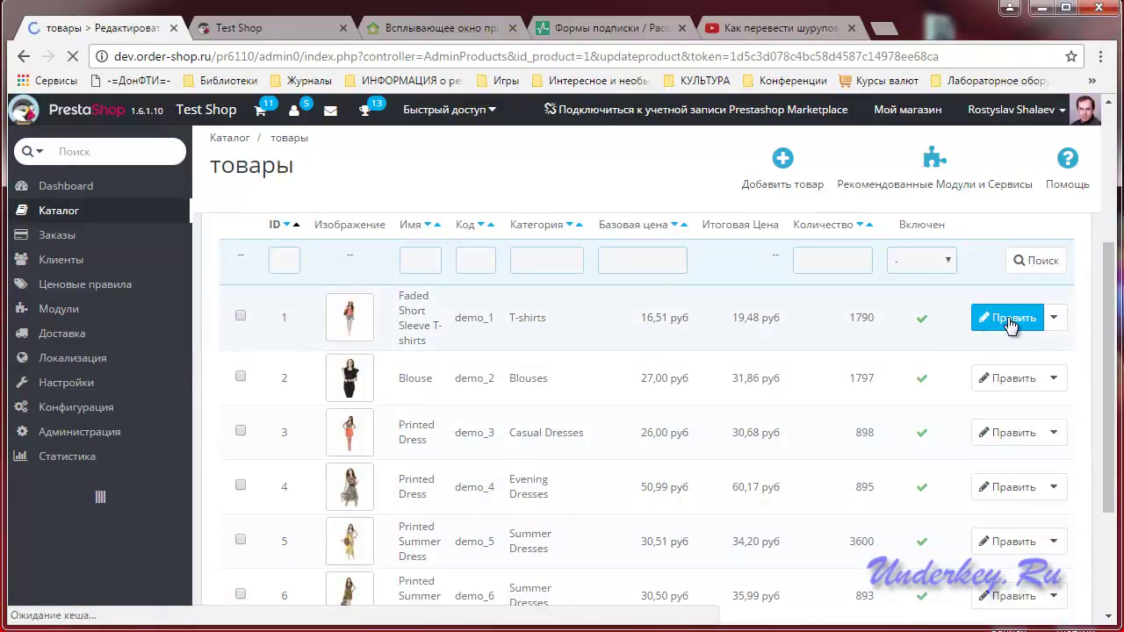
- Enter "Текст 1" as the Russian description in the product's Popup Notification section
{"action": "scroll", "coordinate": [203, 424], "scroll_direction": "down", "scroll_amount": 3}
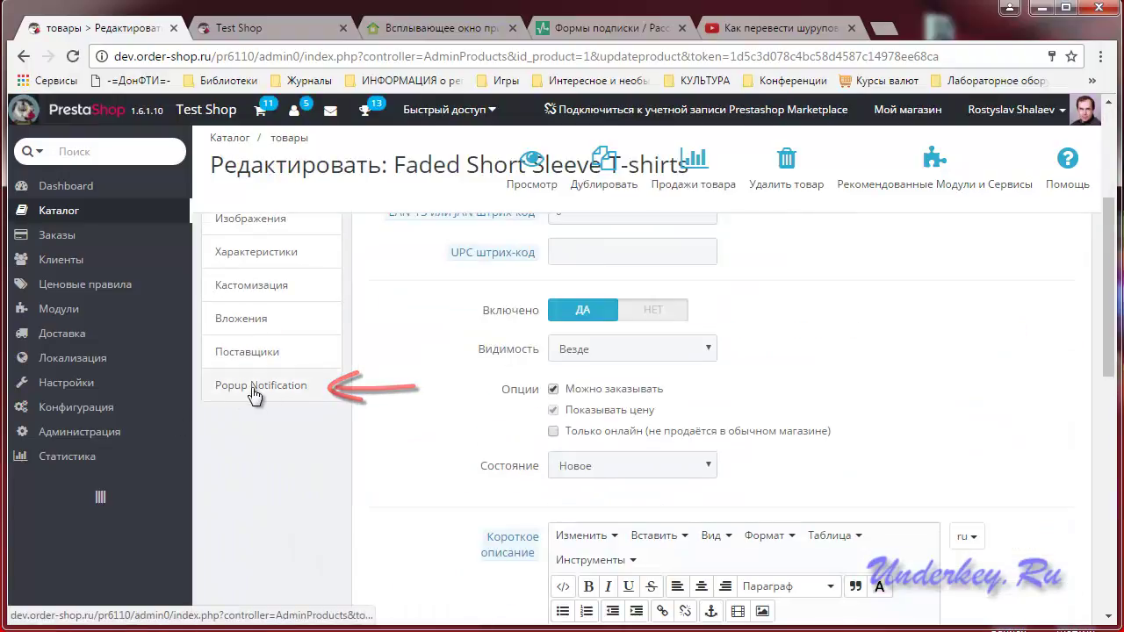
{"action": "left_click", "coordinate": [253, 391]}
{"action": "scroll", "coordinate": [615, 409], "scroll_direction": "up", "scroll_amount": 2}
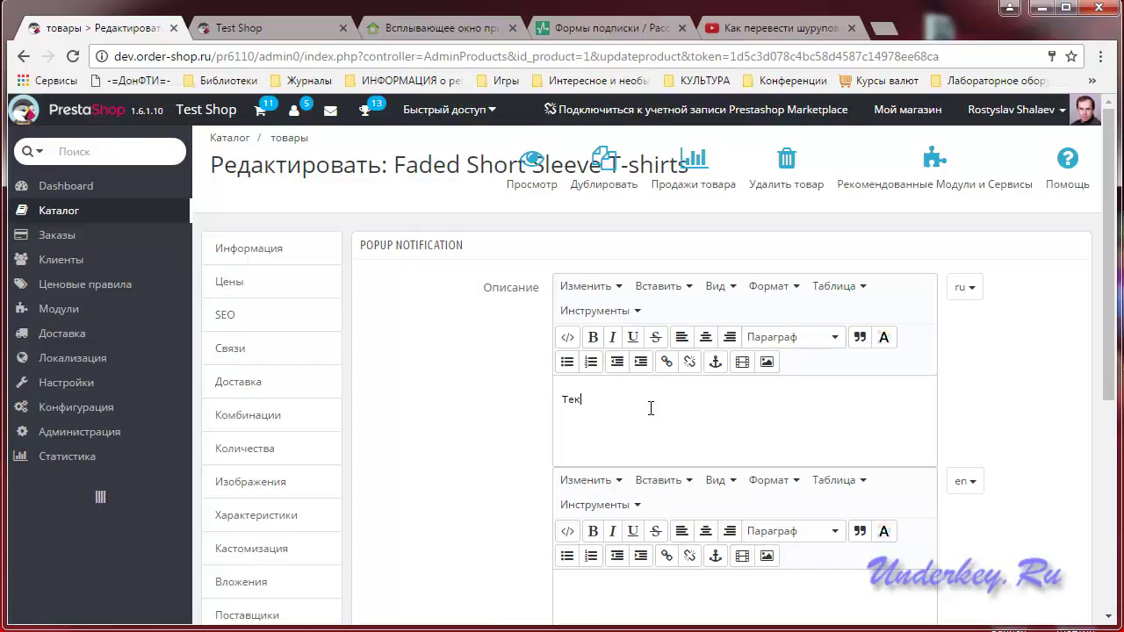
{"action": "key", "text": "Return"}
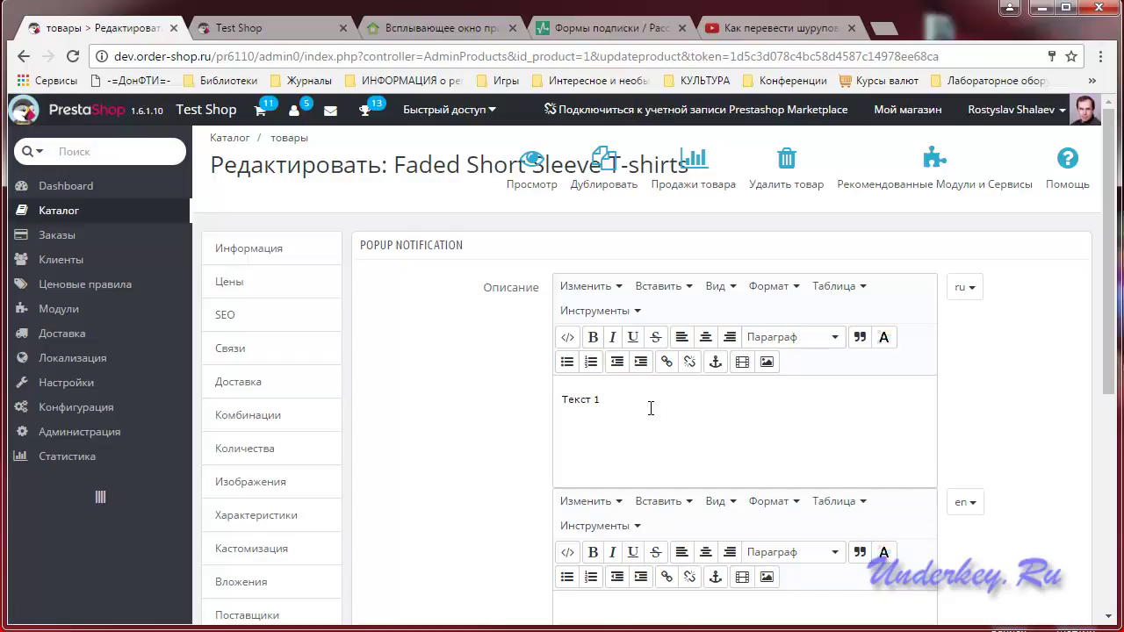
- Fill the Russian description with three lines of "Текст 1" and the English one with two lines of "Text 1", saving without leaving the product
{"action": "type", "text": "Текст 1"}
{"action": "key", "text": "Return"}
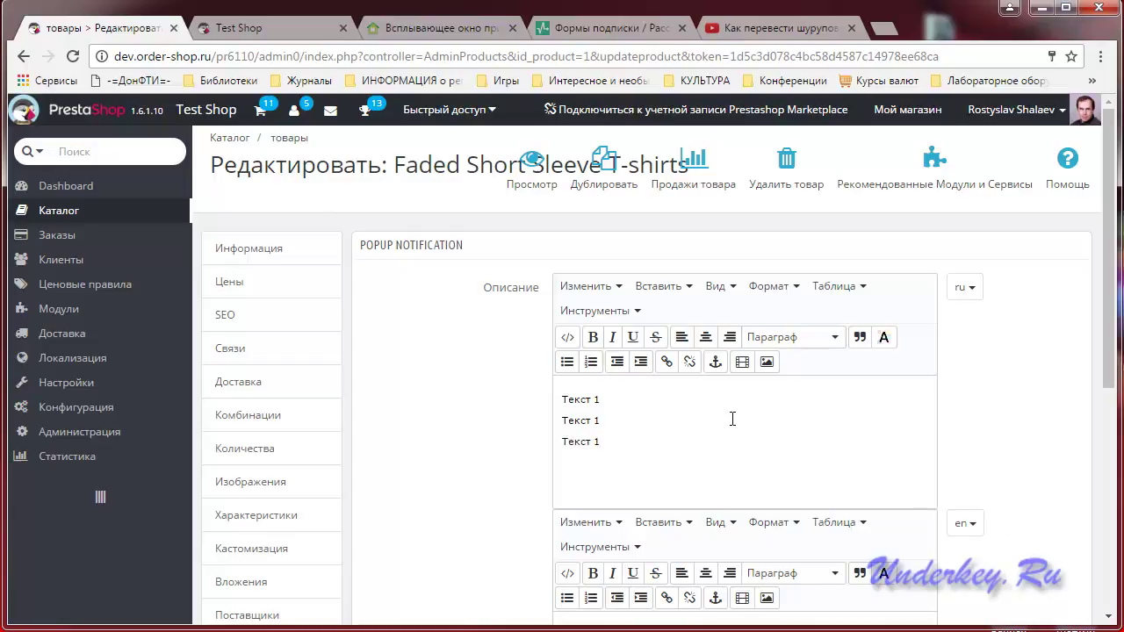
{"action": "scroll", "coordinate": [732, 418], "scroll_direction": "down", "scroll_amount": 3}
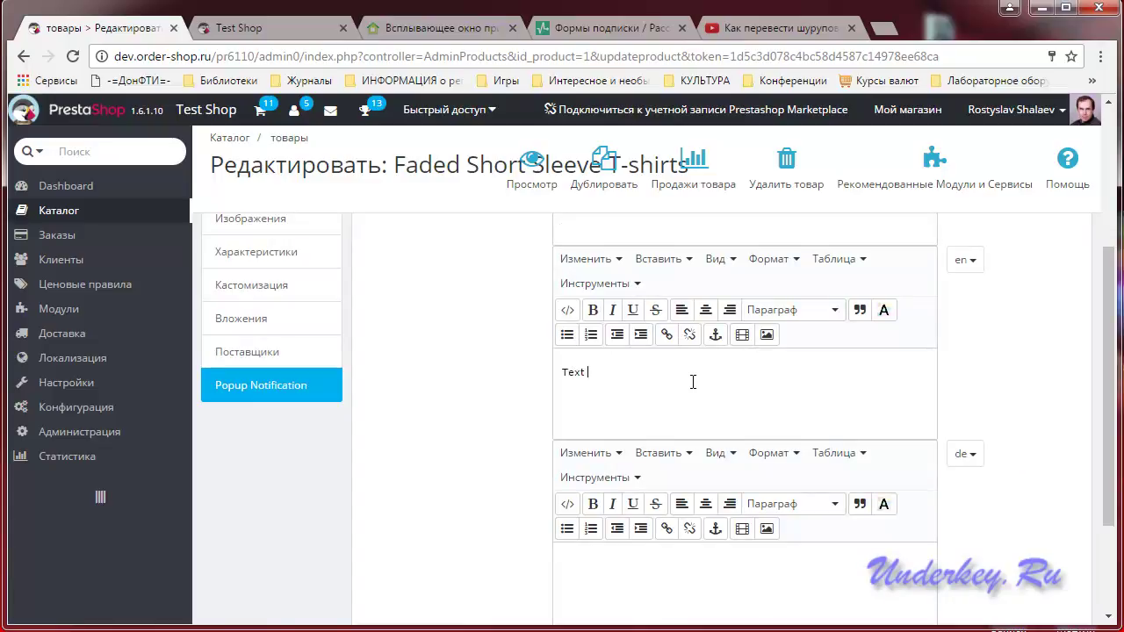
{"action": "key", "text": "Return"}
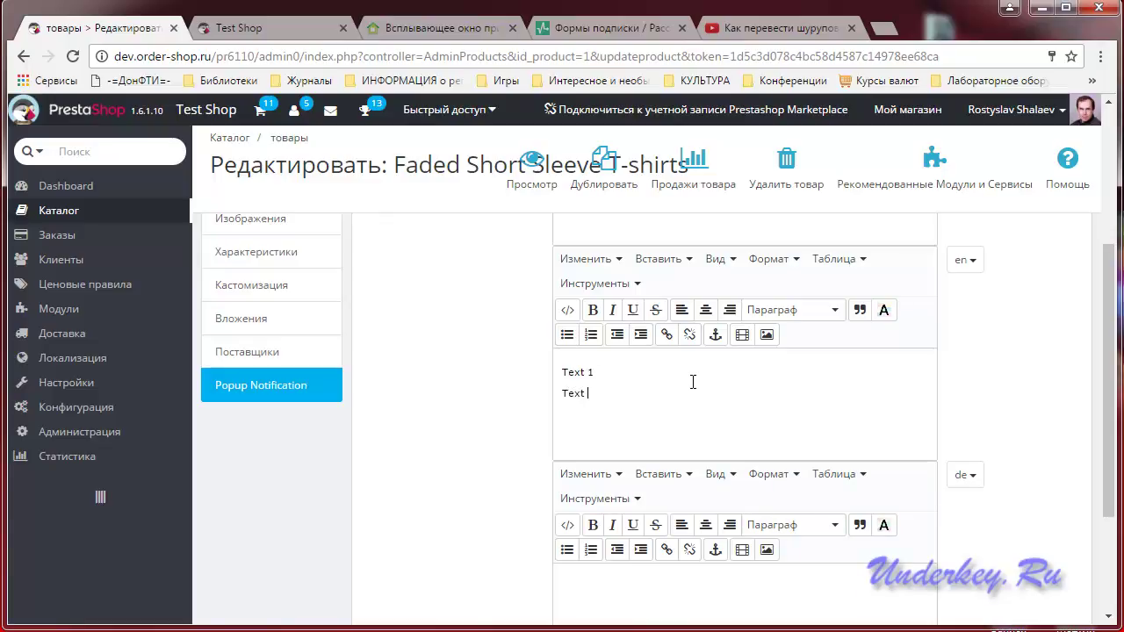
{"action": "scroll", "coordinate": [730, 387], "scroll_direction": "down", "scroll_amount": 2}
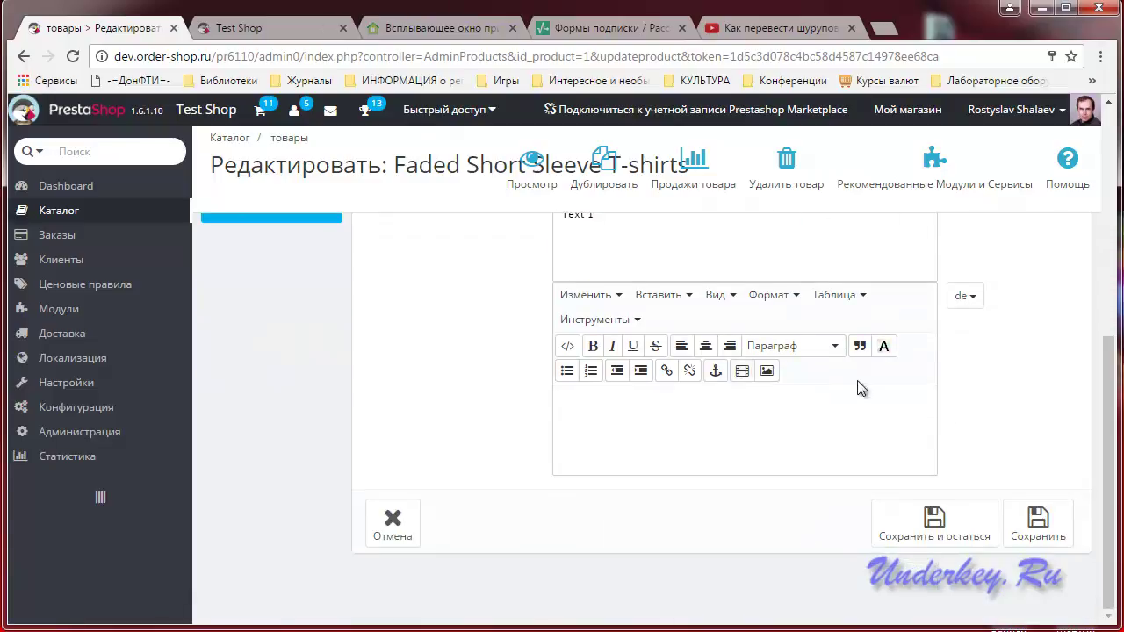
{"action": "left_click", "coordinate": [934, 524]}
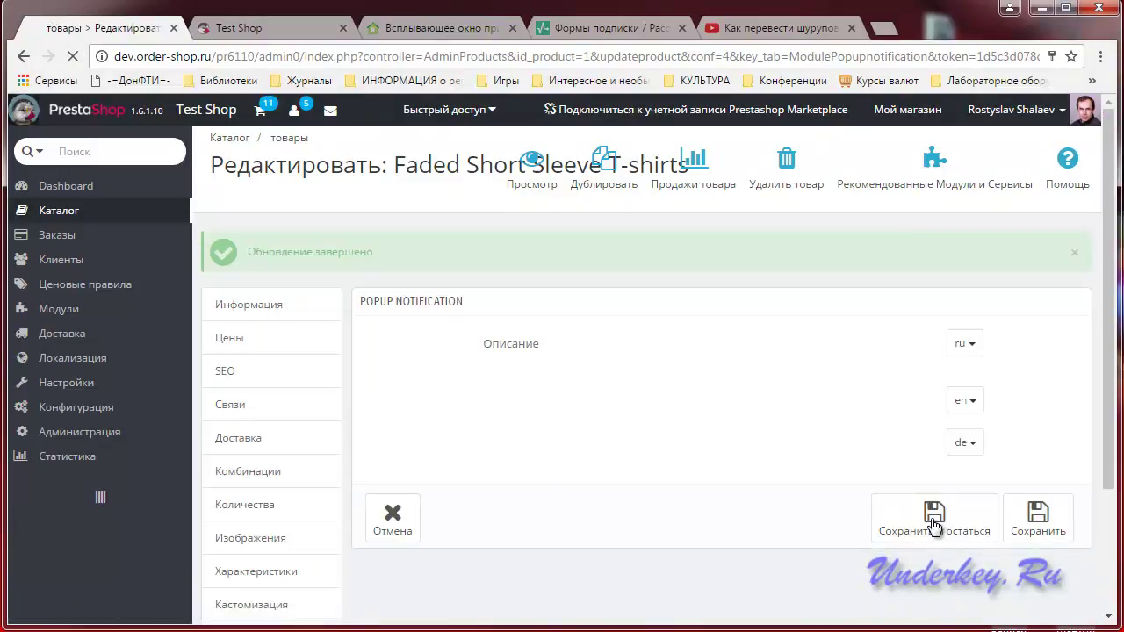
{"action": "scroll", "coordinate": [929, 496], "scroll_direction": "down", "scroll_amount": 2}
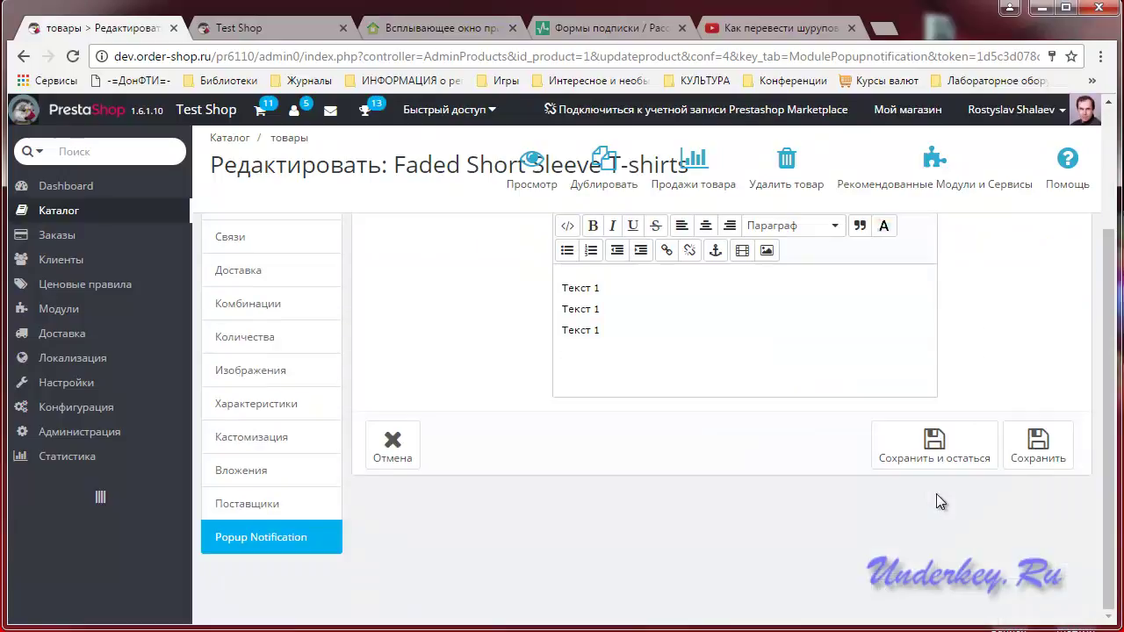
{"action": "scroll", "coordinate": [941, 485], "scroll_direction": "up", "scroll_amount": 1}
{"action": "scroll", "coordinate": [941, 490], "scroll_direction": "up", "scroll_amount": 1}
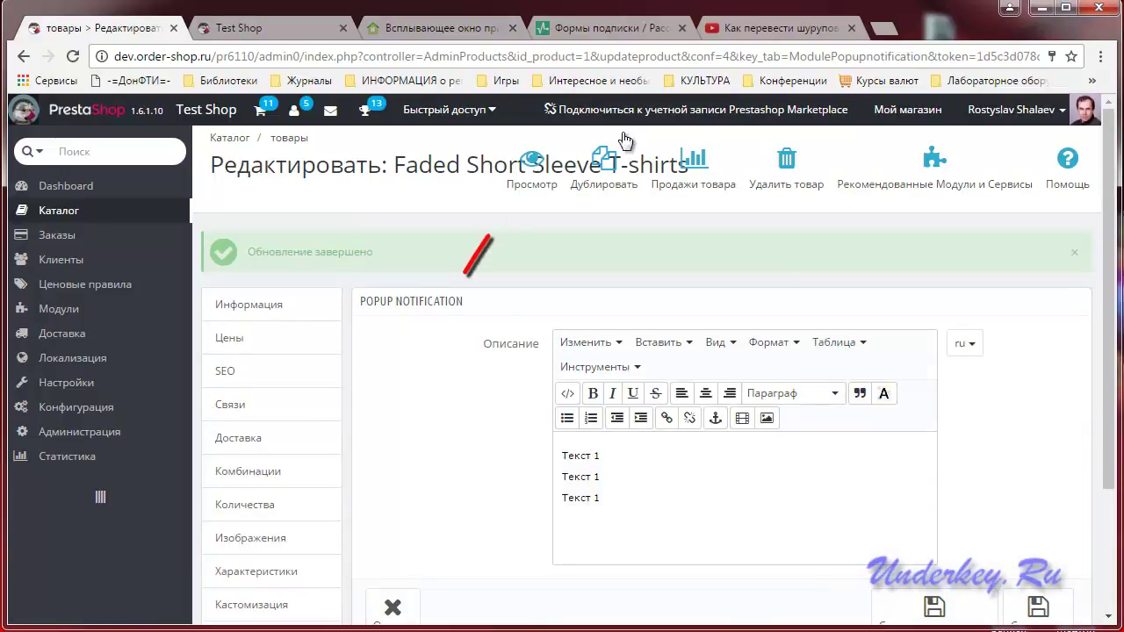
- Preview the product's storefront page and check its popup in Russian, English and German
{"action": "left_click", "coordinate": [537, 169]}
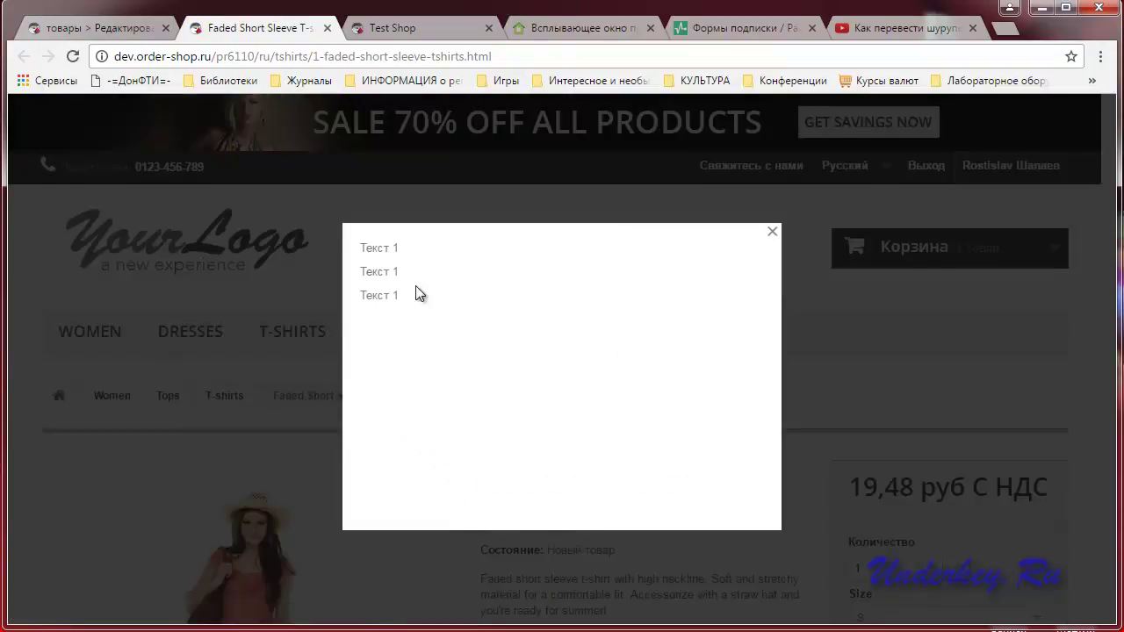
{"action": "left_click", "coordinate": [772, 232]}
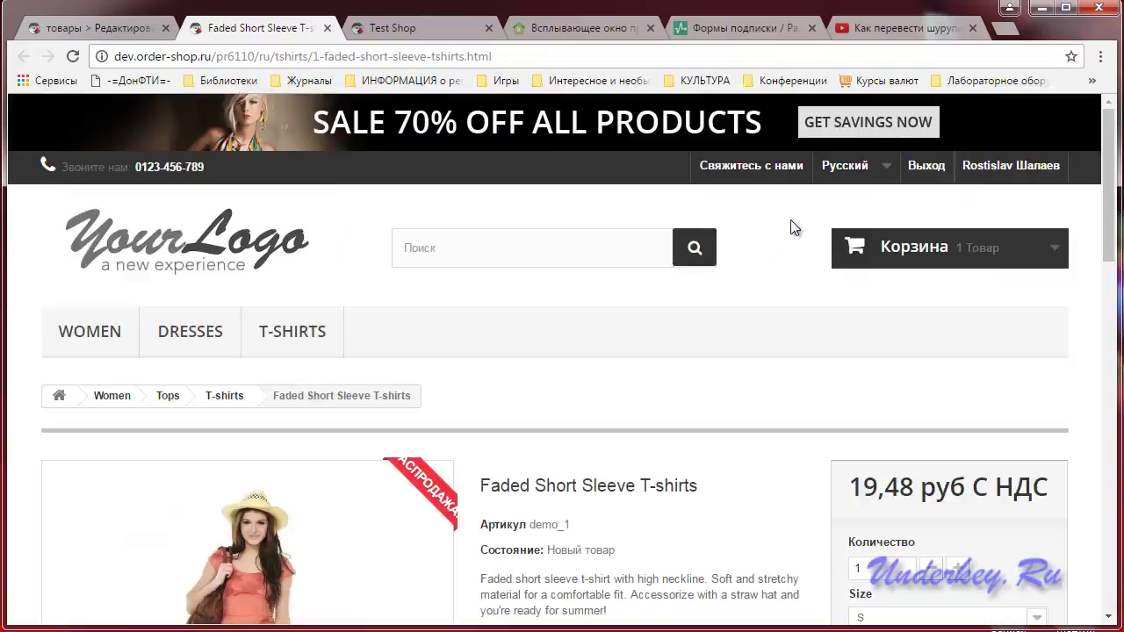
{"action": "left_click", "coordinate": [866, 181]}
{"action": "left_click", "coordinate": [840, 233]}
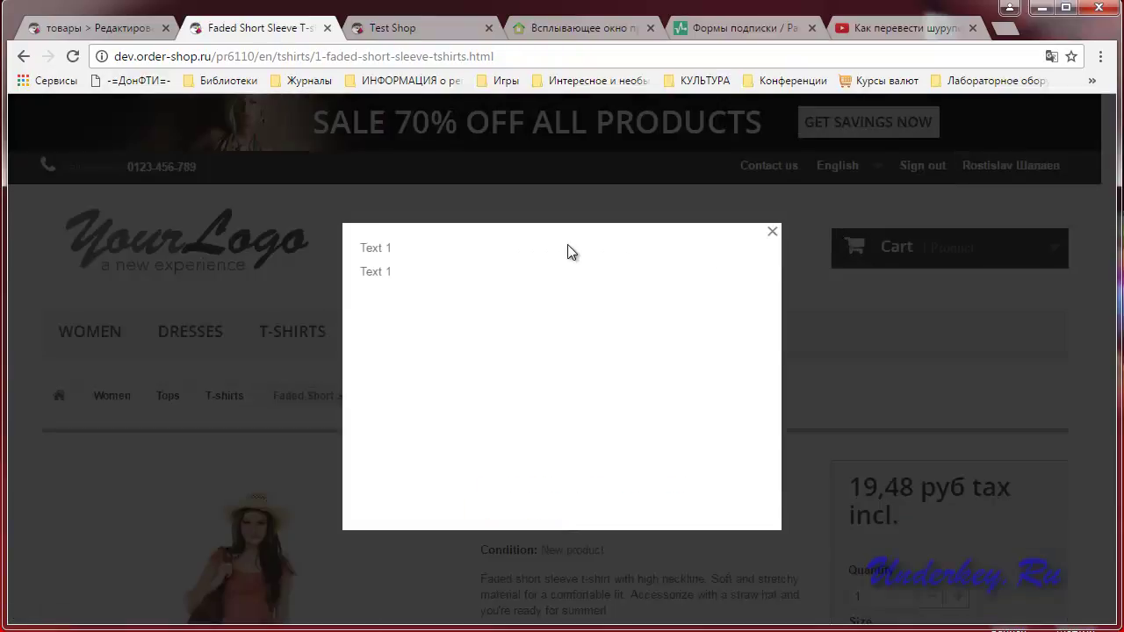
{"action": "left_click", "coordinate": [850, 174]}
{"action": "left_click", "coordinate": [852, 166]}
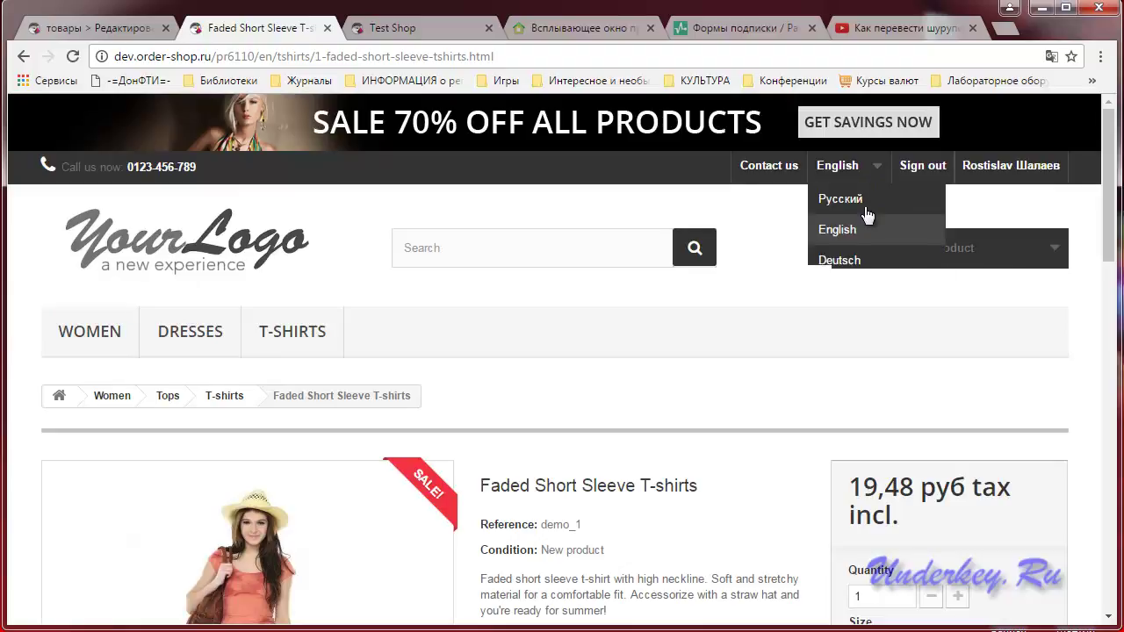
{"action": "left_click", "coordinate": [838, 260]}
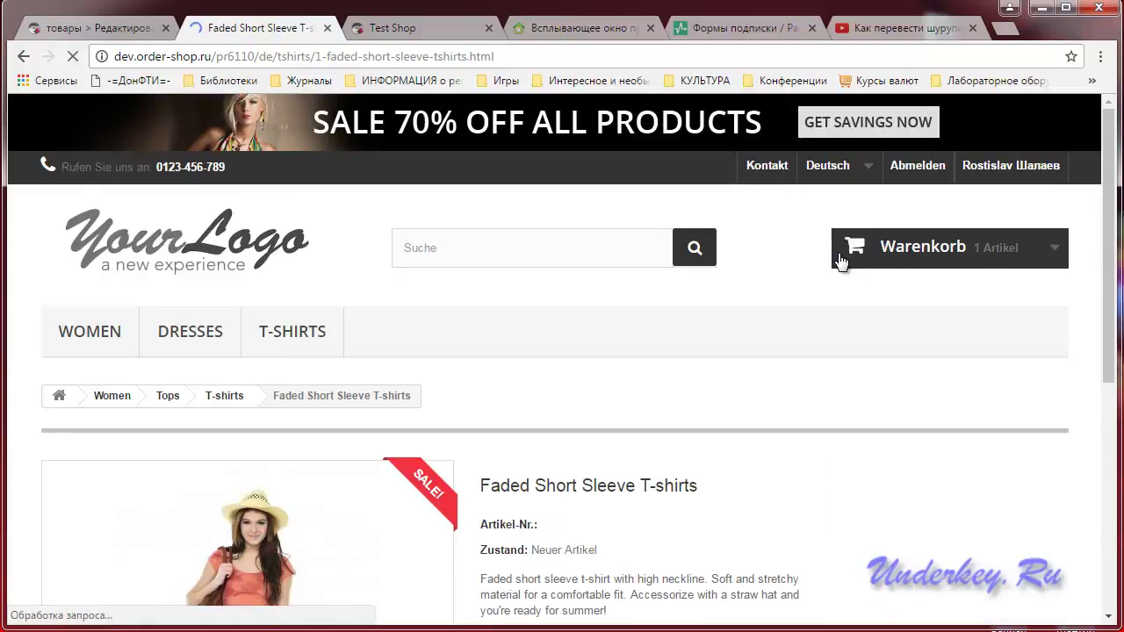
- Return to the product editor, switch the popup description to German and open its HTML source code
{"action": "left_click", "coordinate": [86, 22]}
{"action": "scroll", "coordinate": [669, 339], "scroll_direction": "down", "scroll_amount": 3}
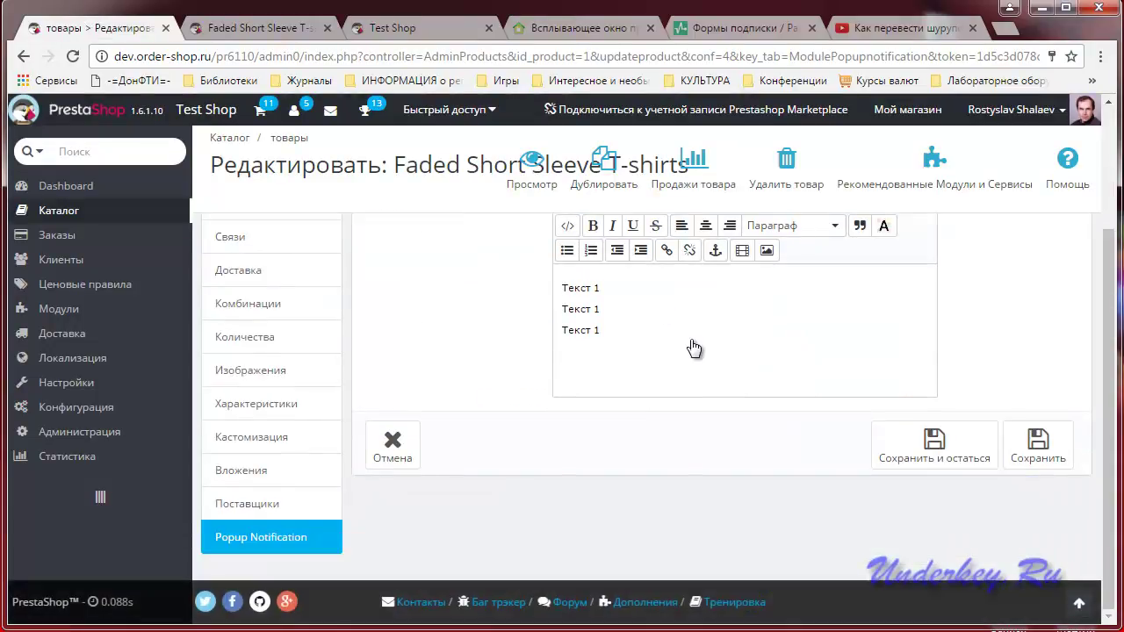
{"action": "scroll", "coordinate": [908, 377], "scroll_direction": "up", "scroll_amount": 2}
{"action": "left_click", "coordinate": [971, 349]}
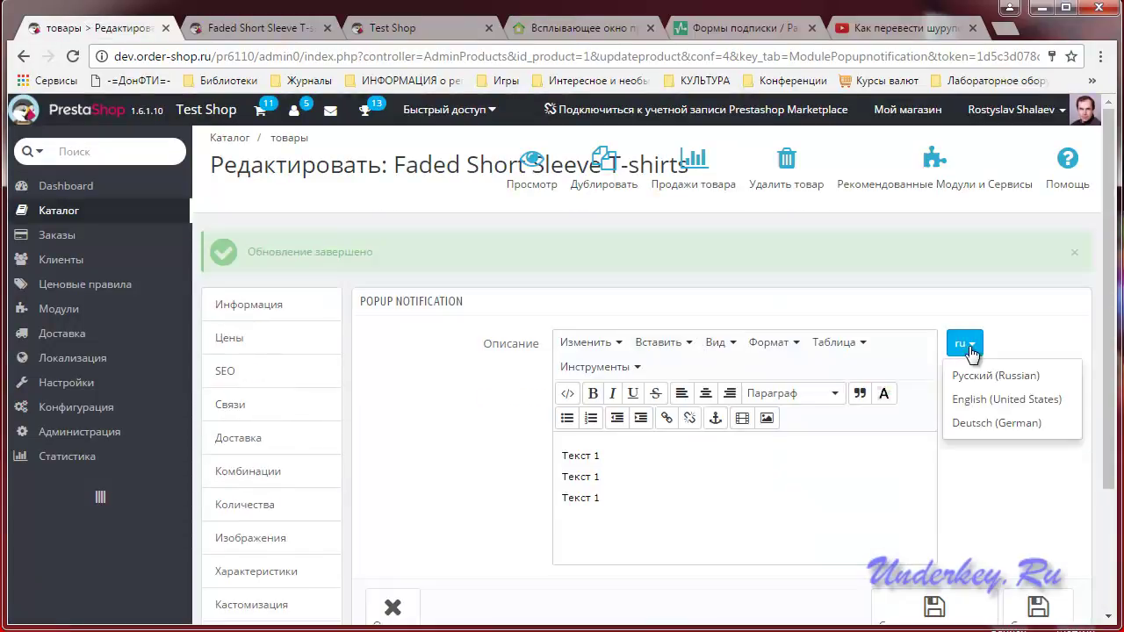
{"action": "left_click", "coordinate": [983, 422]}
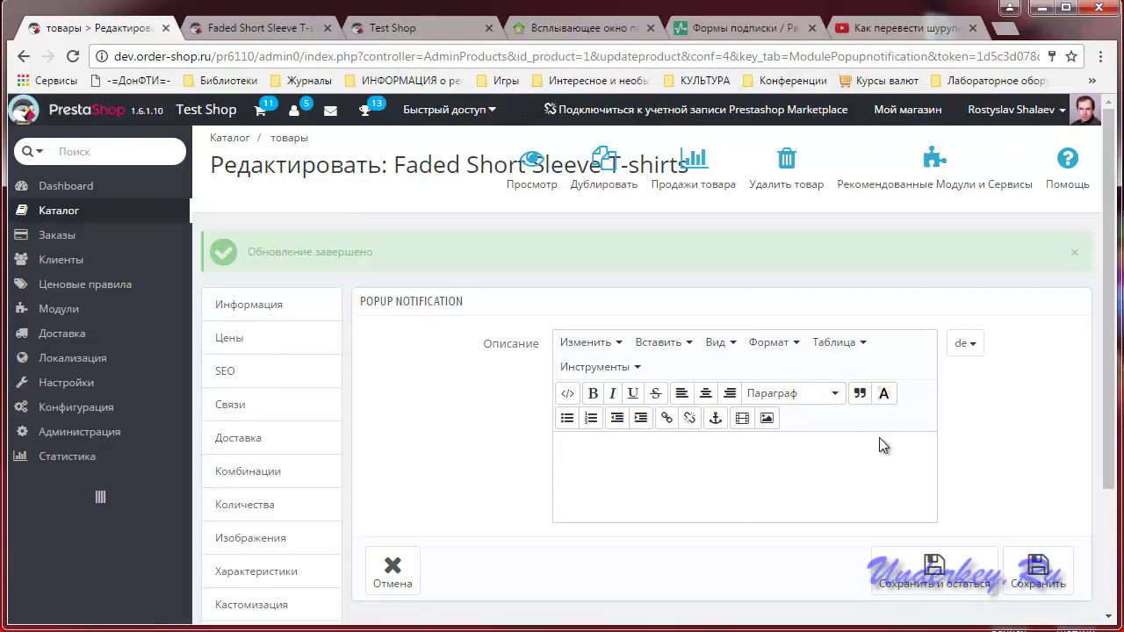
{"action": "left_click", "coordinate": [636, 368]}
{"action": "left_click", "coordinate": [618, 406]}
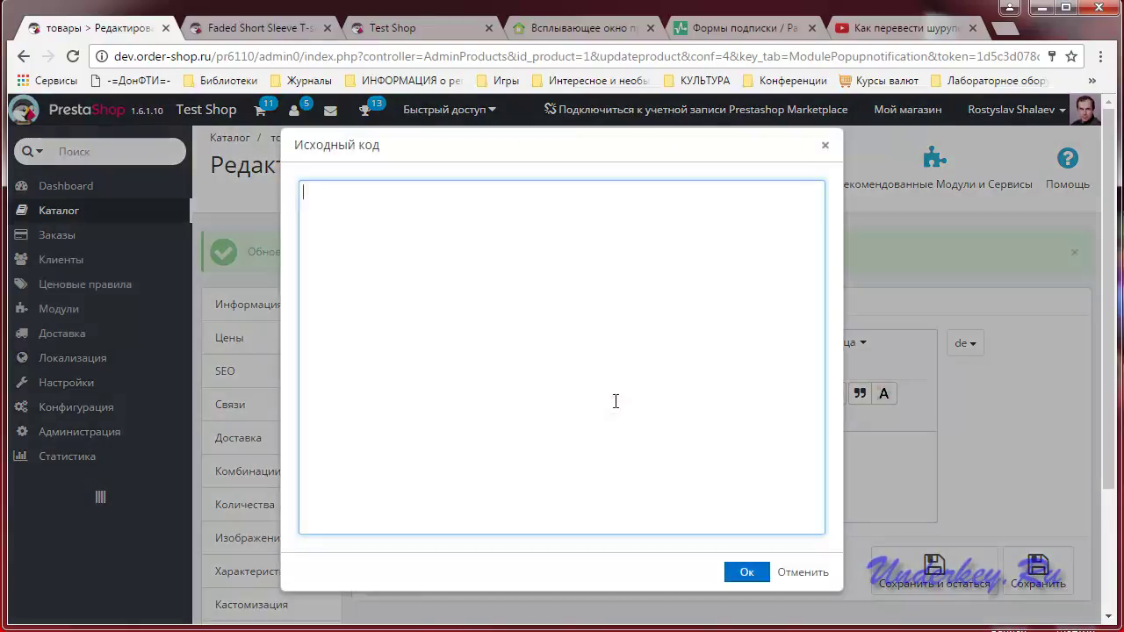
- Copy the SendPulse subscription form code into the German description's source code and save without leaving the product
{"action": "left_click", "coordinate": [736, 33]}
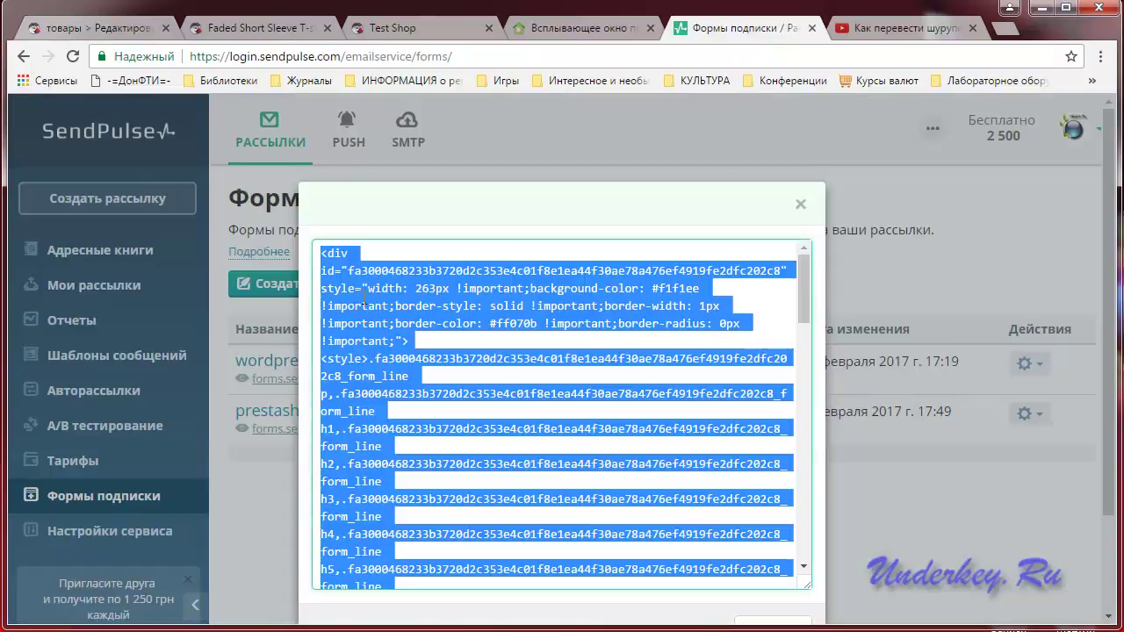
{"action": "right_click", "coordinate": [365, 304]}
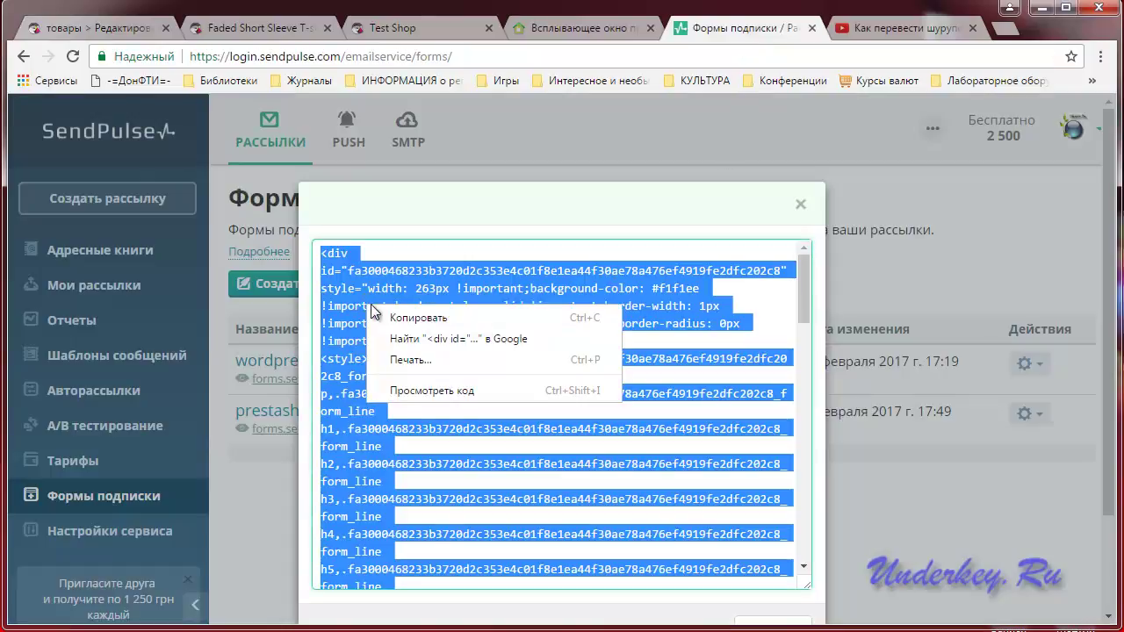
{"action": "left_click", "coordinate": [418, 318]}
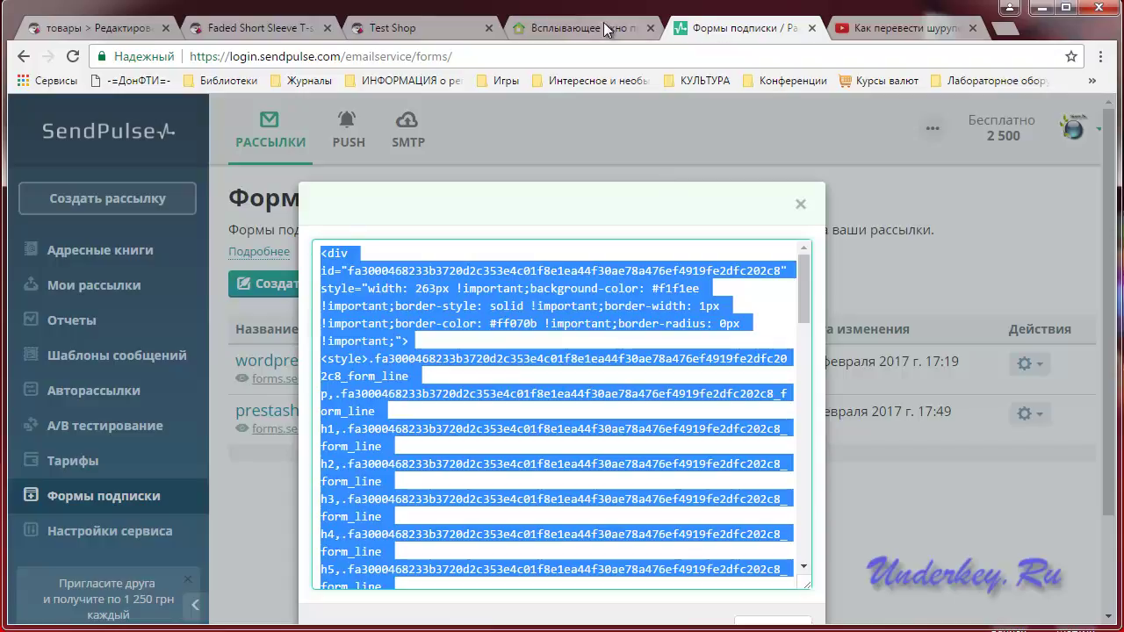
{"action": "left_click", "coordinate": [100, 30]}
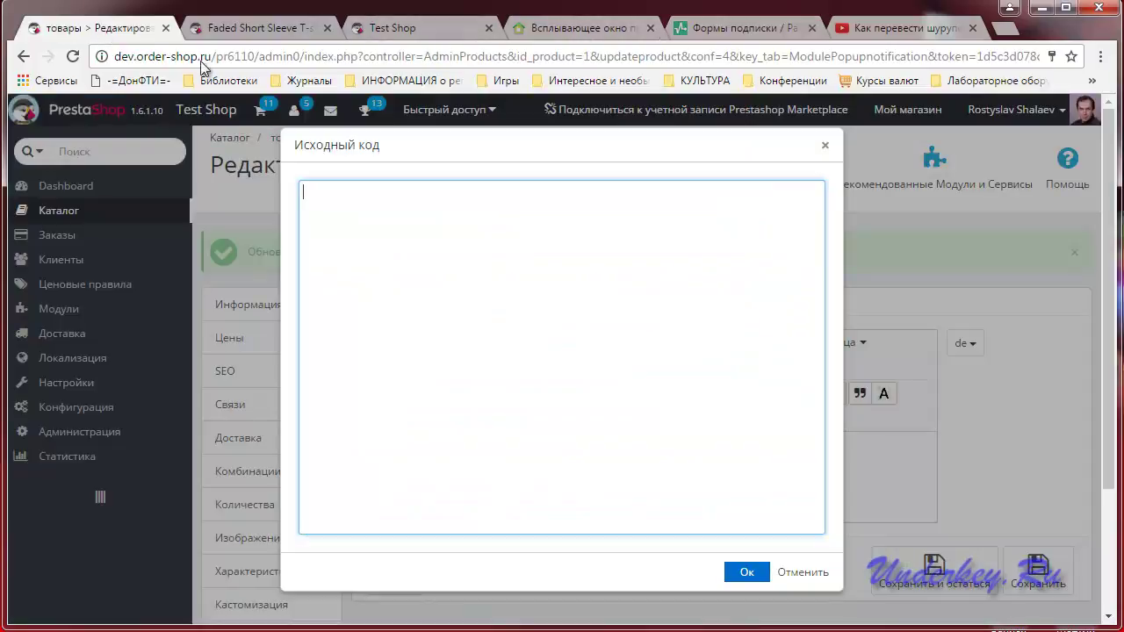
{"action": "key", "text": "ctrl+v"}
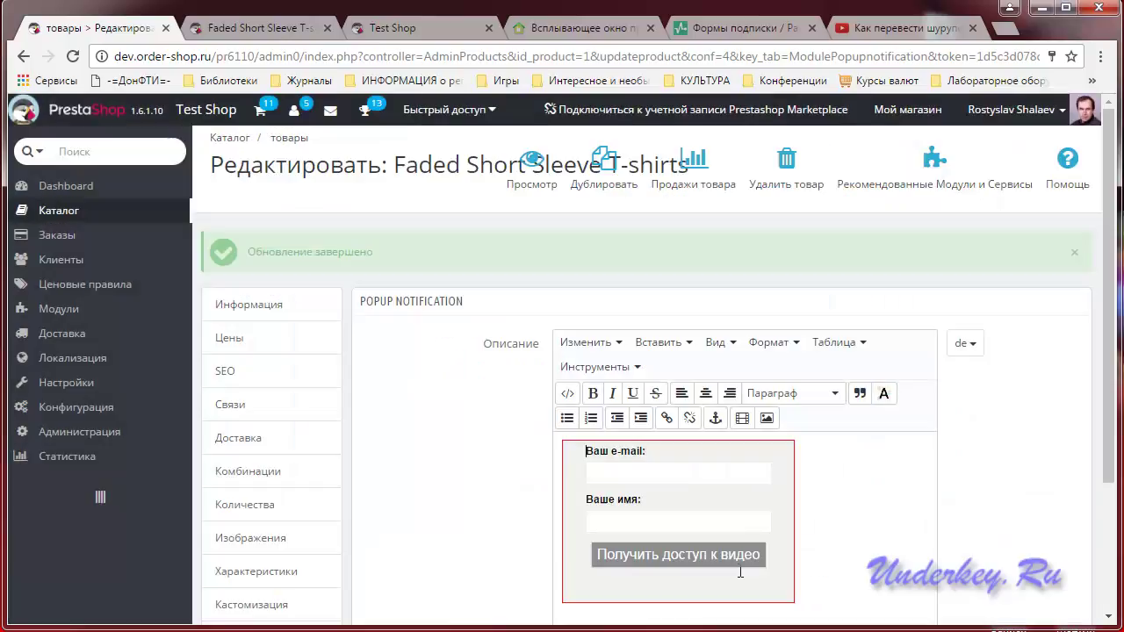
{"action": "left_click", "coordinate": [744, 572]}
{"action": "scroll", "coordinate": [850, 521], "scroll_direction": "down", "scroll_amount": 2}
{"action": "left_click", "coordinate": [939, 530]}
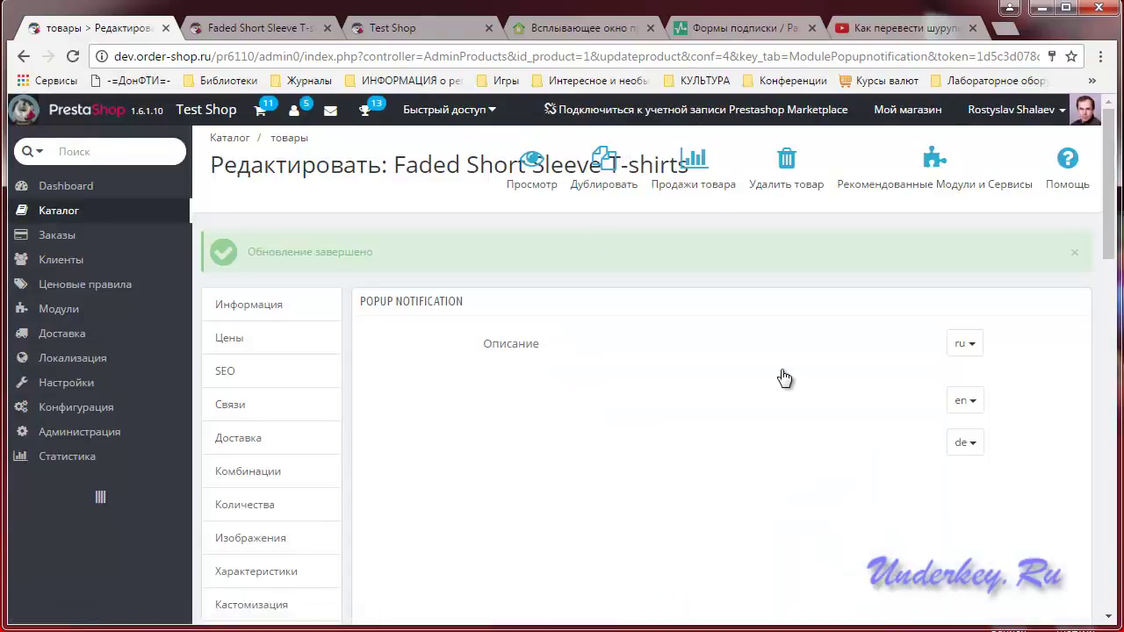
- Reload the German product page, try submitting the popup's subscription form with only the name field filled in, and close the popup
{"action": "left_click", "coordinate": [273, 29]}
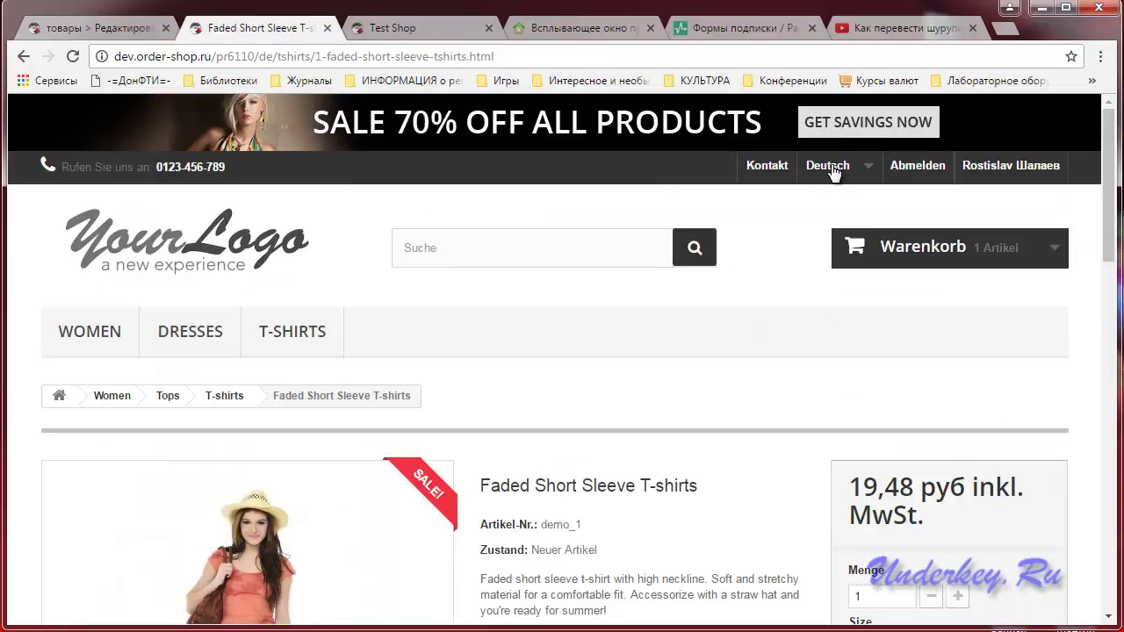
{"action": "key", "text": "F5"}
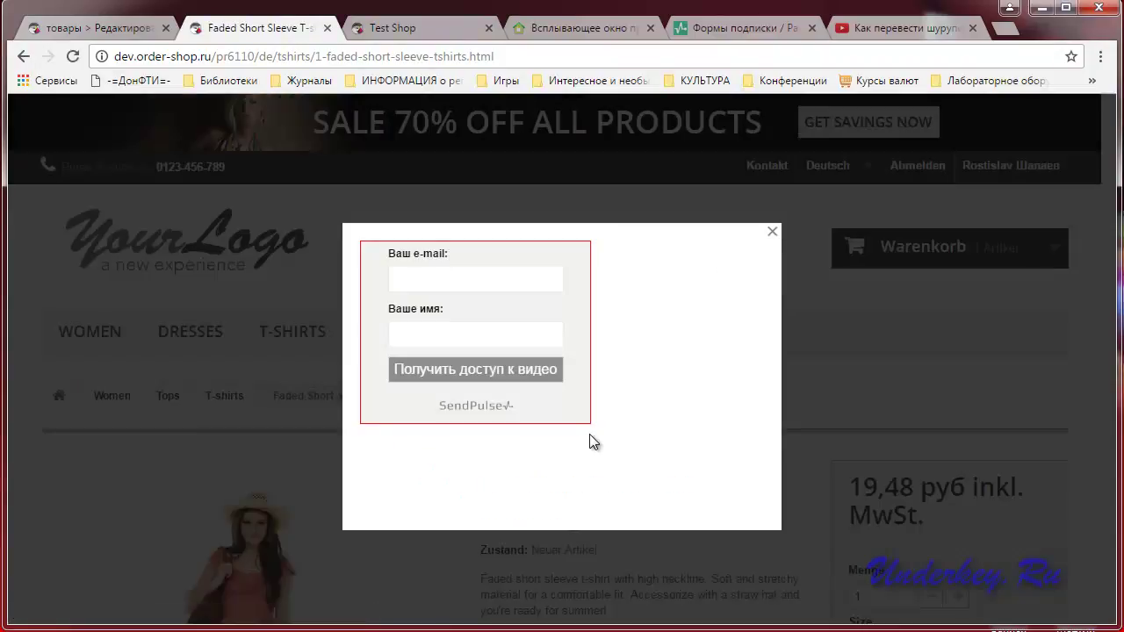
{"action": "left_click", "coordinate": [463, 276]}
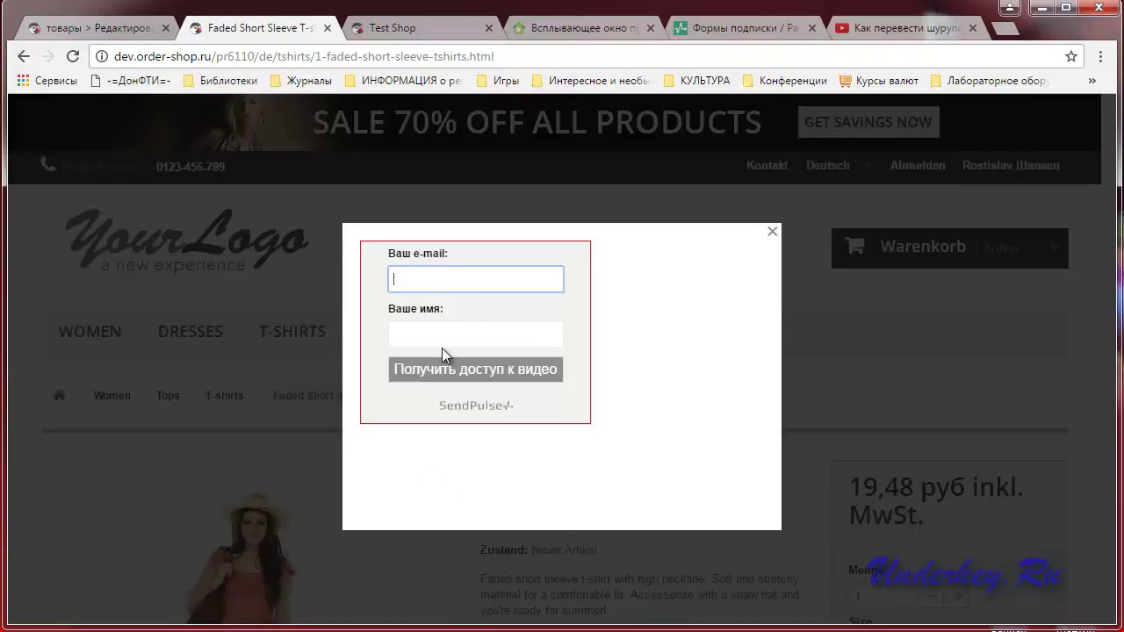
{"action": "left_click", "coordinate": [431, 339]}
{"action": "type", "text": "sg"}
{"action": "left_click", "coordinate": [445, 370]}
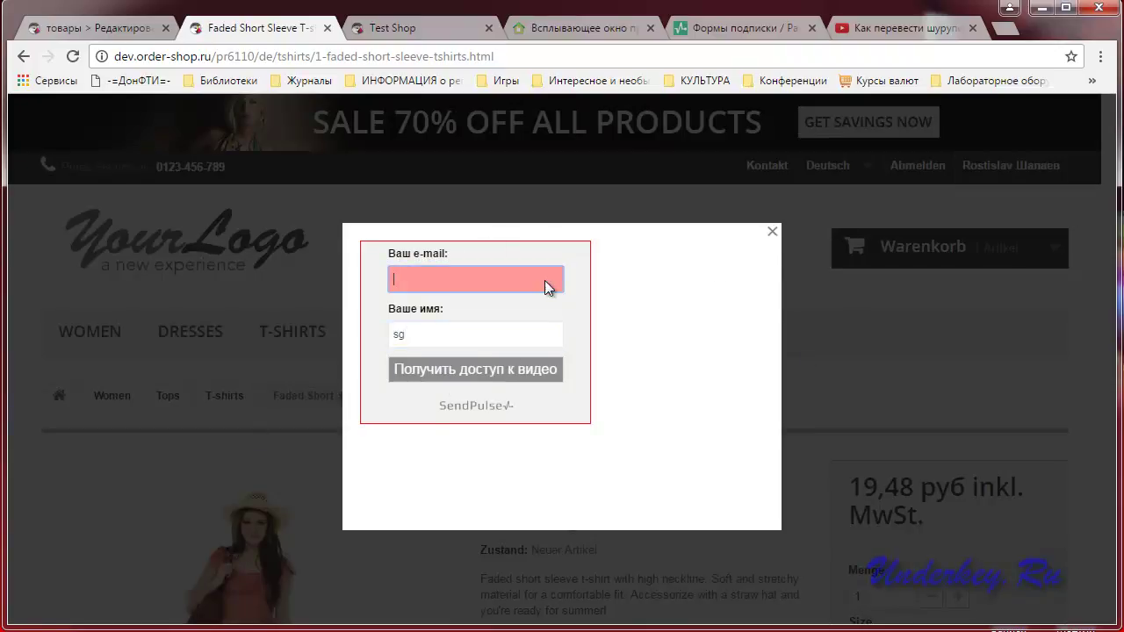
{"action": "left_click", "coordinate": [772, 231]}
{"action": "scroll", "coordinate": [816, 301], "scroll_direction": "down", "scroll_amount": 4}
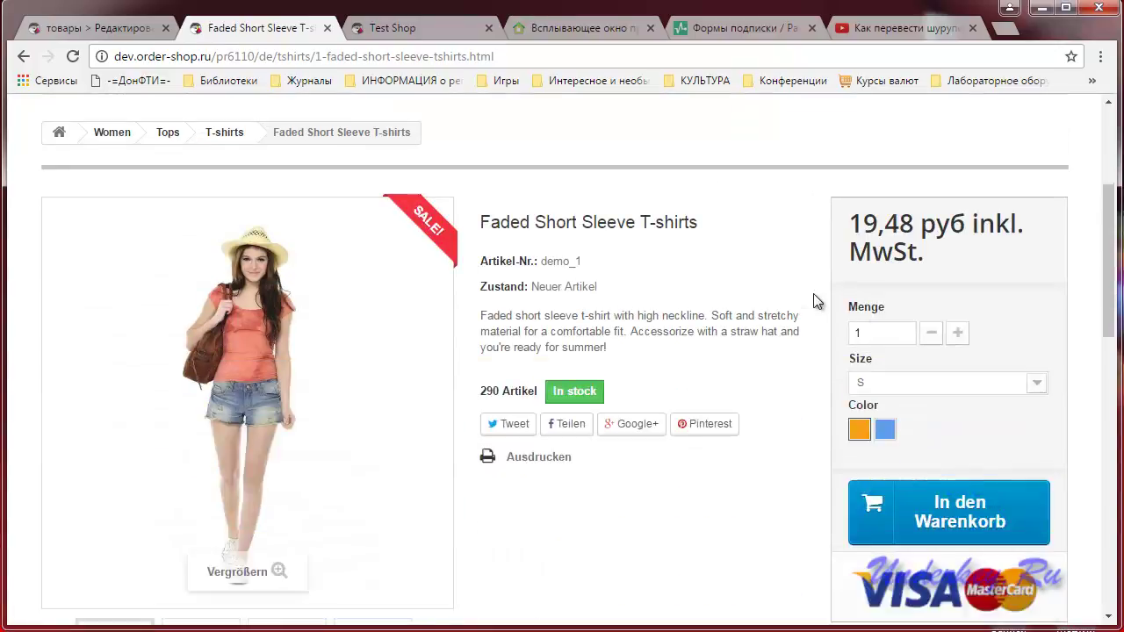
{"action": "scroll", "coordinate": [816, 301], "scroll_direction": "up", "scroll_amount": 5}
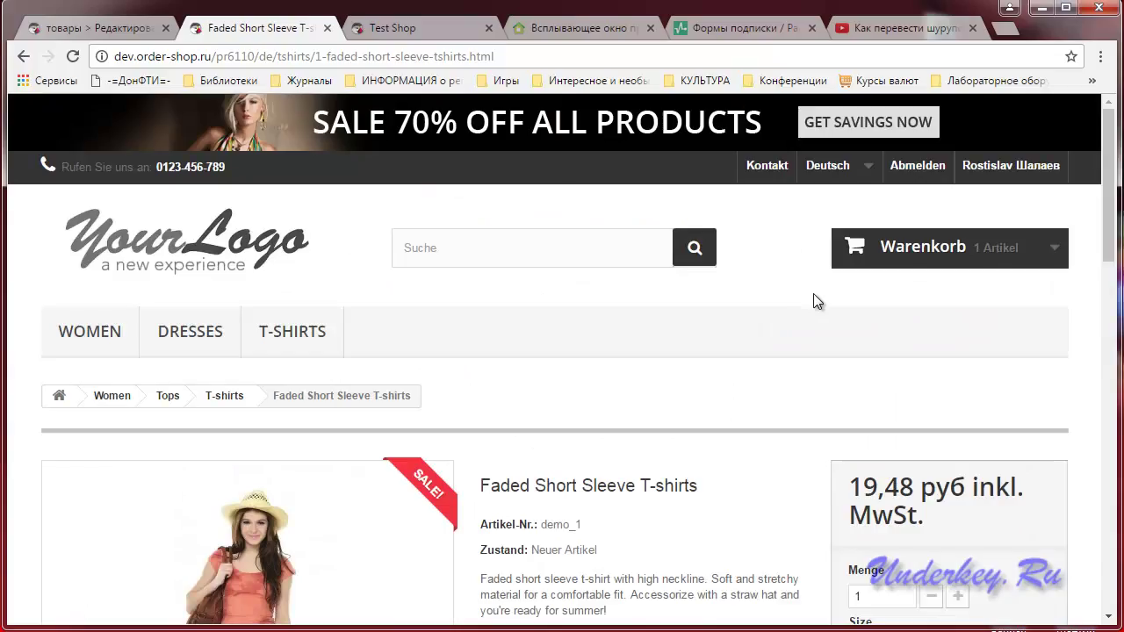
- Return to the PrestaShop back office and open the list of modules and services
{"action": "left_click", "coordinate": [103, 30]}
{"action": "mouse_move", "coordinate": [35, 314]}
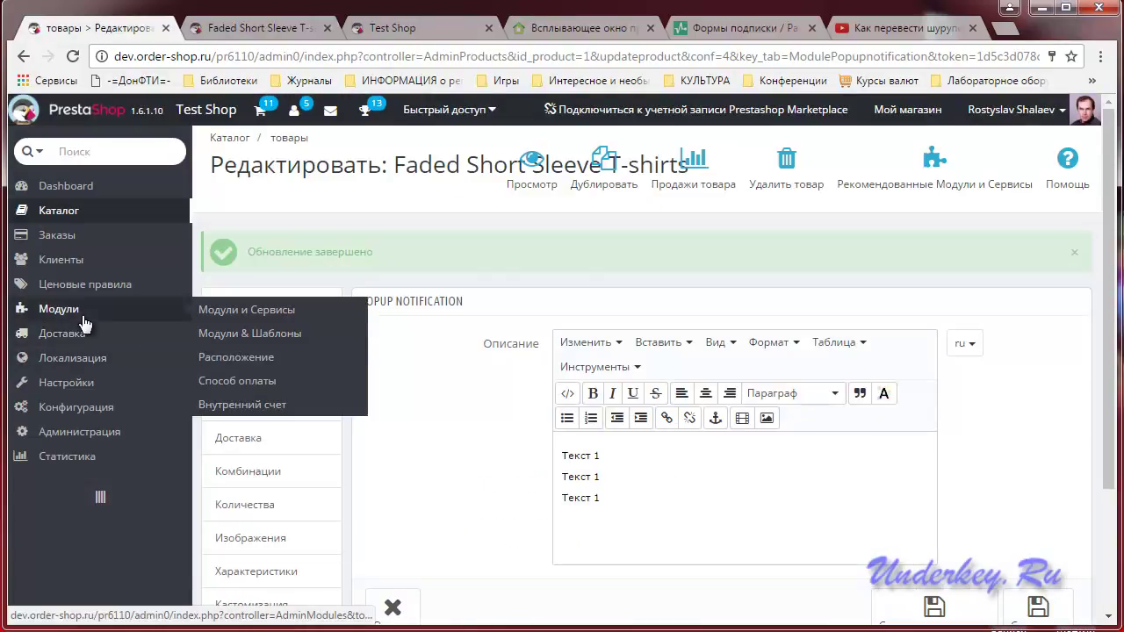
{"action": "left_click", "coordinate": [231, 311]}
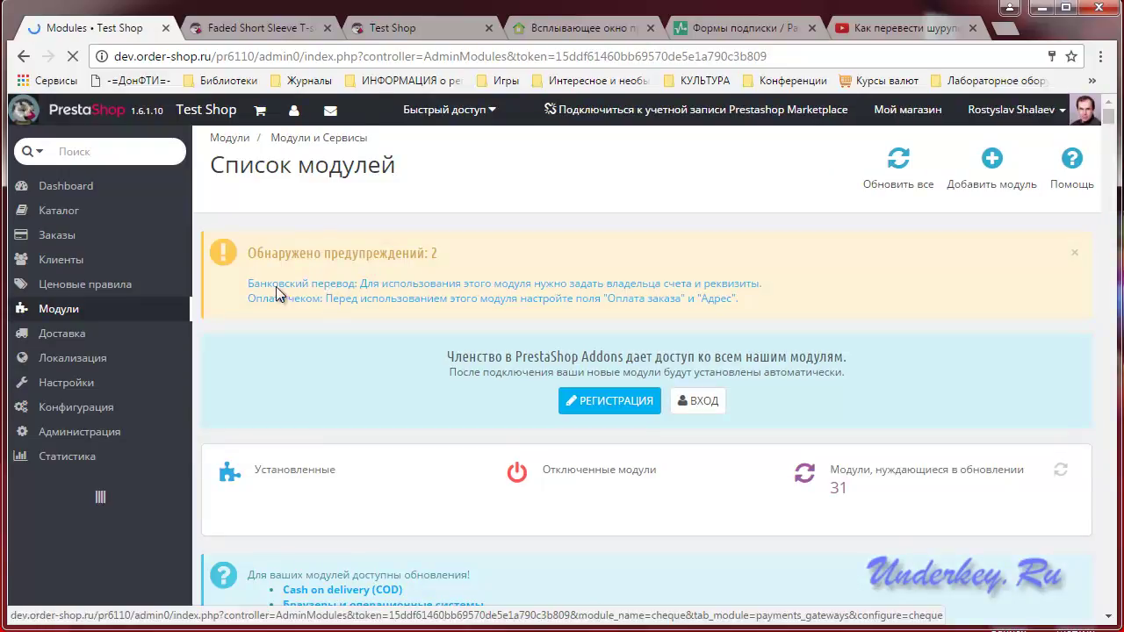
{"action": "scroll", "coordinate": [290, 293], "scroll_direction": "down", "scroll_amount": 3}
{"action": "scroll", "coordinate": [595, 373], "scroll_direction": "down", "scroll_amount": 10}
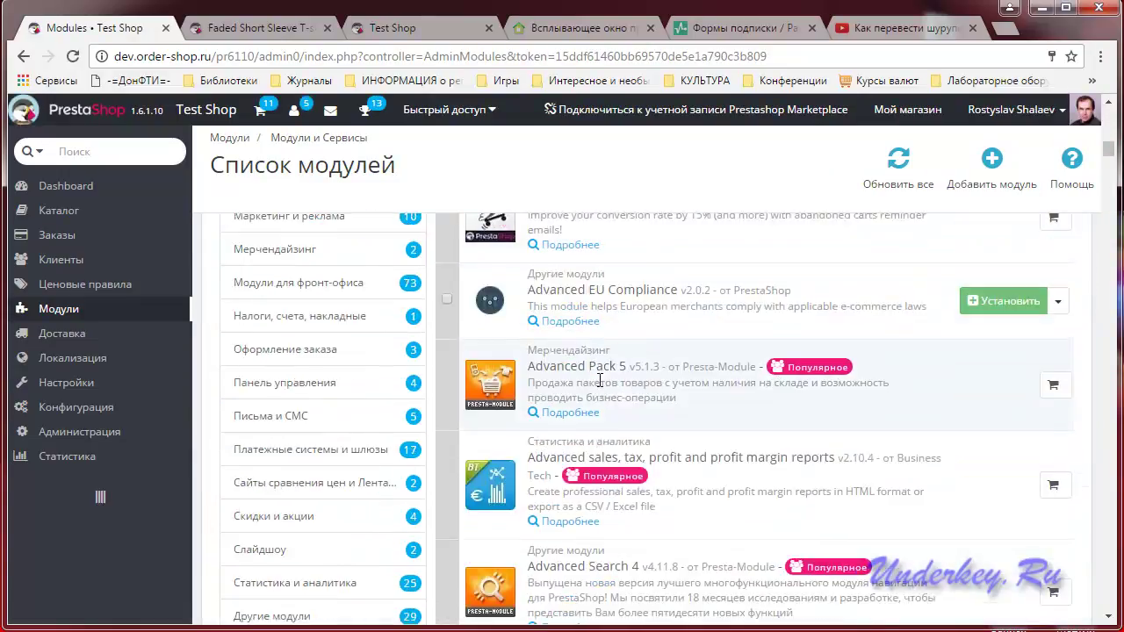
- Search the module list for "popu" and open the Popup Notification module's configuration
{"action": "scroll", "coordinate": [602, 379], "scroll_direction": "up", "scroll_amount": 3}
{"action": "scroll", "coordinate": [601, 379], "scroll_direction": "up", "scroll_amount": 4}
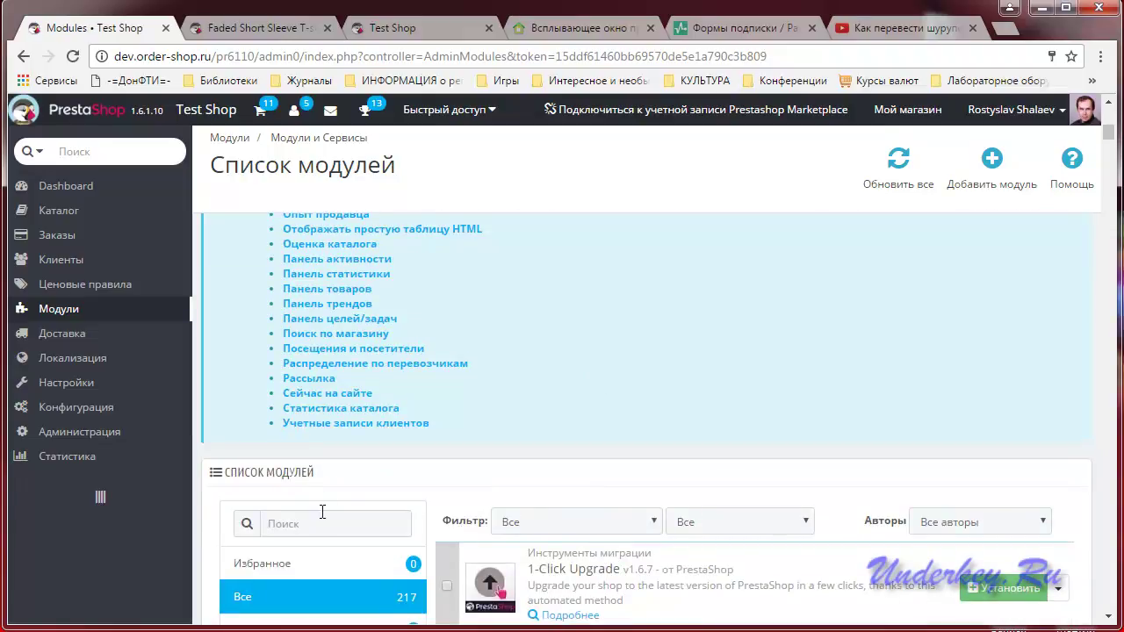
{"action": "type", "text": "pu"}
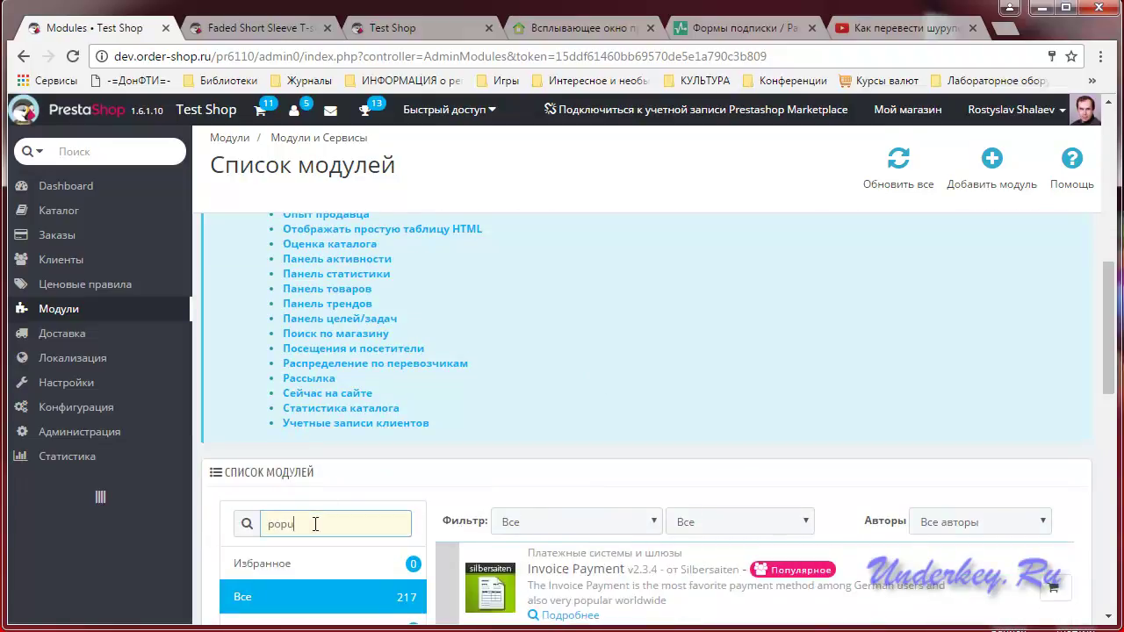
{"action": "scroll", "coordinate": [577, 427], "scroll_direction": "down", "scroll_amount": 7}
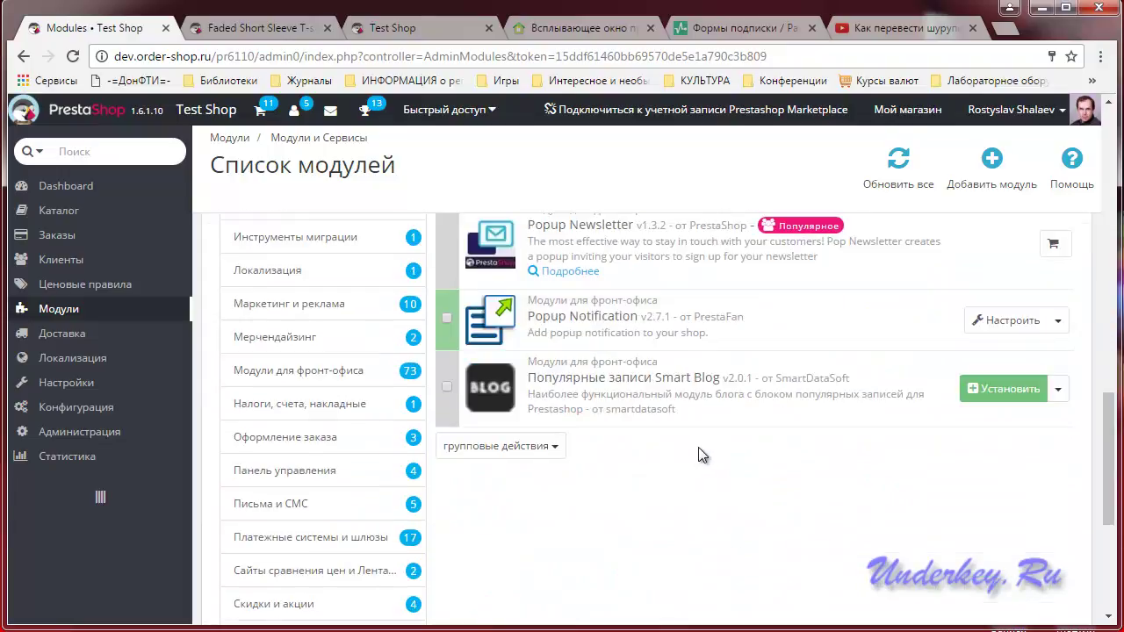
{"action": "scroll", "coordinate": [697, 447], "scroll_direction": "up", "scroll_amount": 2}
{"action": "left_click", "coordinate": [1003, 409]}
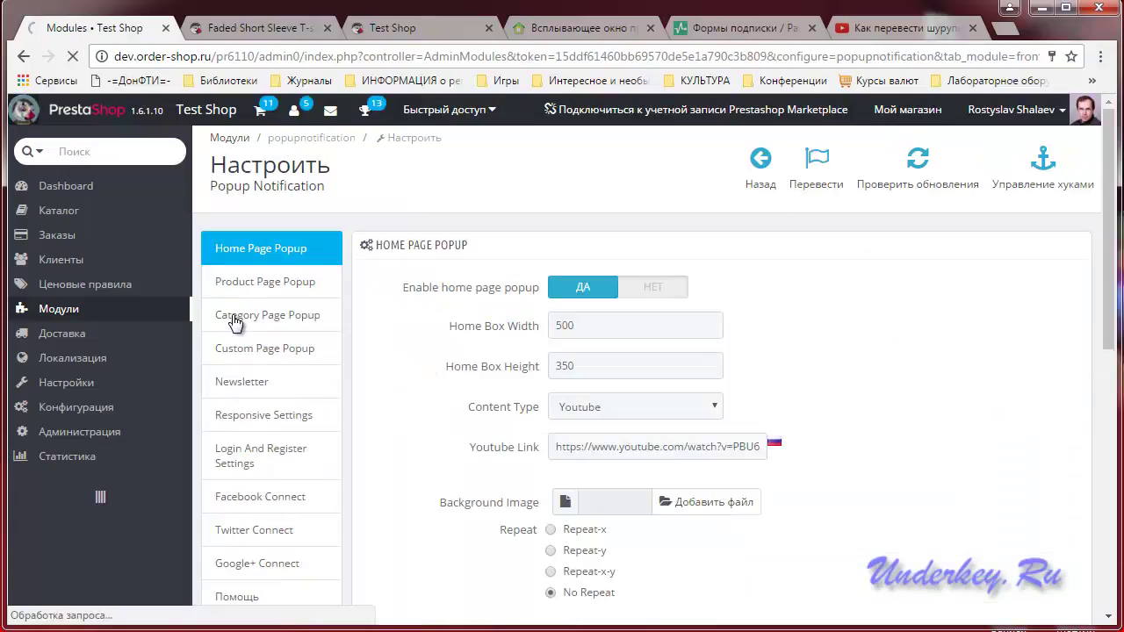
- Open the Category Page Popup settings and review the setup instructions and the box size, background and date options
{"action": "left_click", "coordinate": [236, 322]}
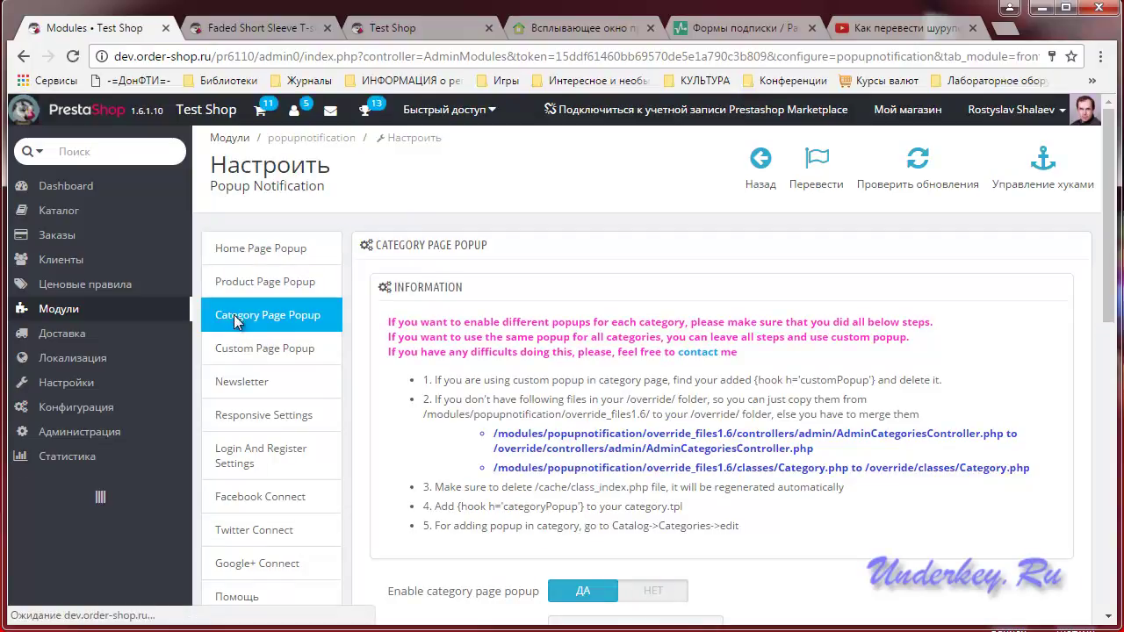
{"action": "scroll", "coordinate": [401, 344], "scroll_direction": "down", "scroll_amount": 3}
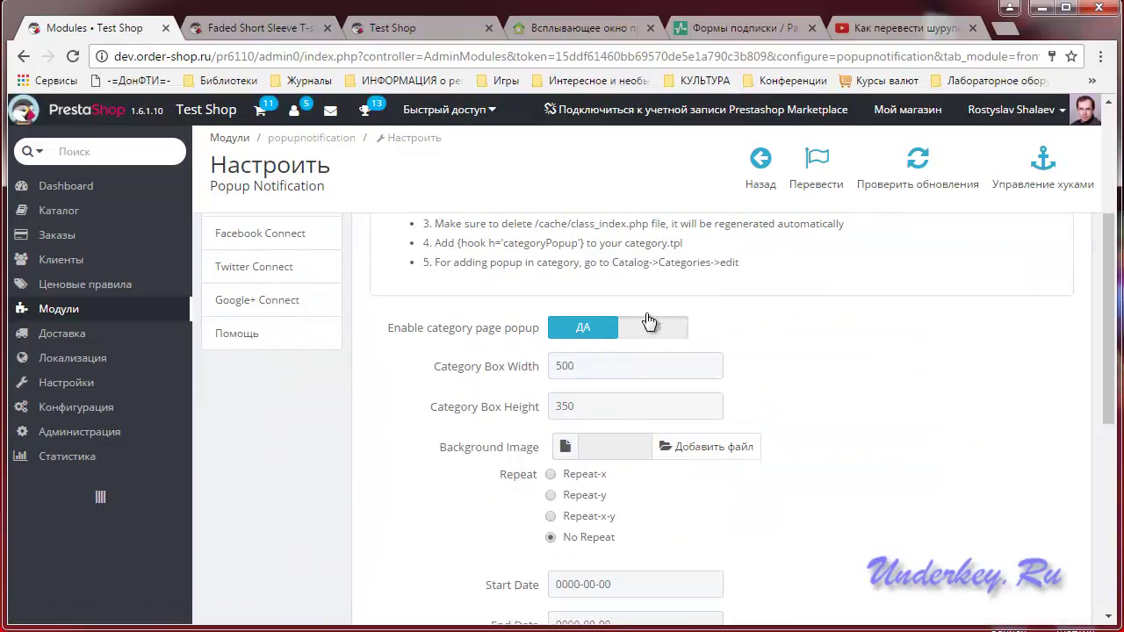
{"action": "scroll", "coordinate": [816, 343], "scroll_direction": "down", "scroll_amount": 2}
{"action": "scroll", "coordinate": [816, 358], "scroll_direction": "up", "scroll_amount": 2}
{"action": "scroll", "coordinate": [811, 360], "scroll_direction": "down", "scroll_amount": 3}
{"action": "scroll", "coordinate": [811, 363], "scroll_direction": "up", "scroll_amount": 5}
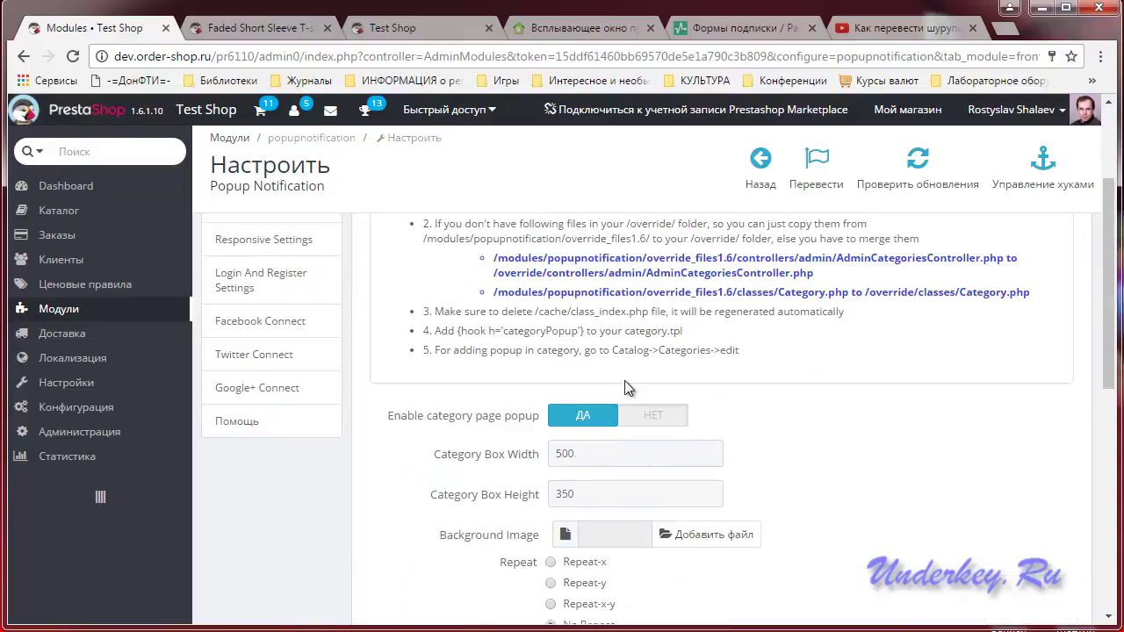
- Open the Custom Page Popup settings, review the options and highlight the {hook h='customPopup'} code in the instruction
{"action": "left_click", "coordinate": [248, 347]}
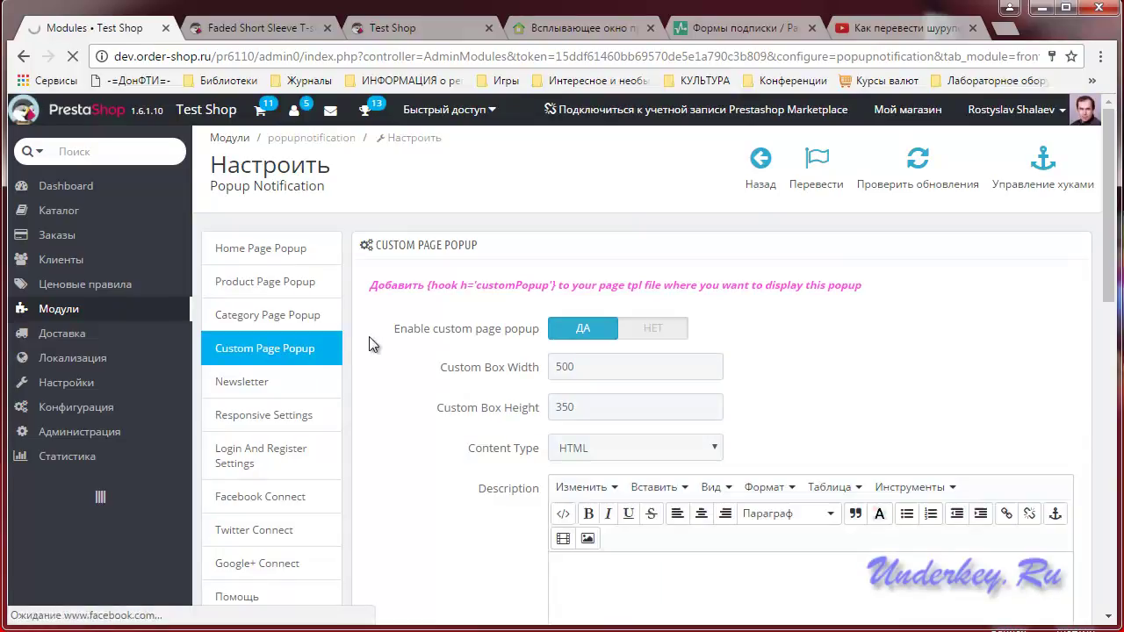
{"action": "scroll", "coordinate": [394, 360], "scroll_direction": "down", "scroll_amount": 3}
{"action": "scroll", "coordinate": [394, 360], "scroll_direction": "up", "scroll_amount": 3}
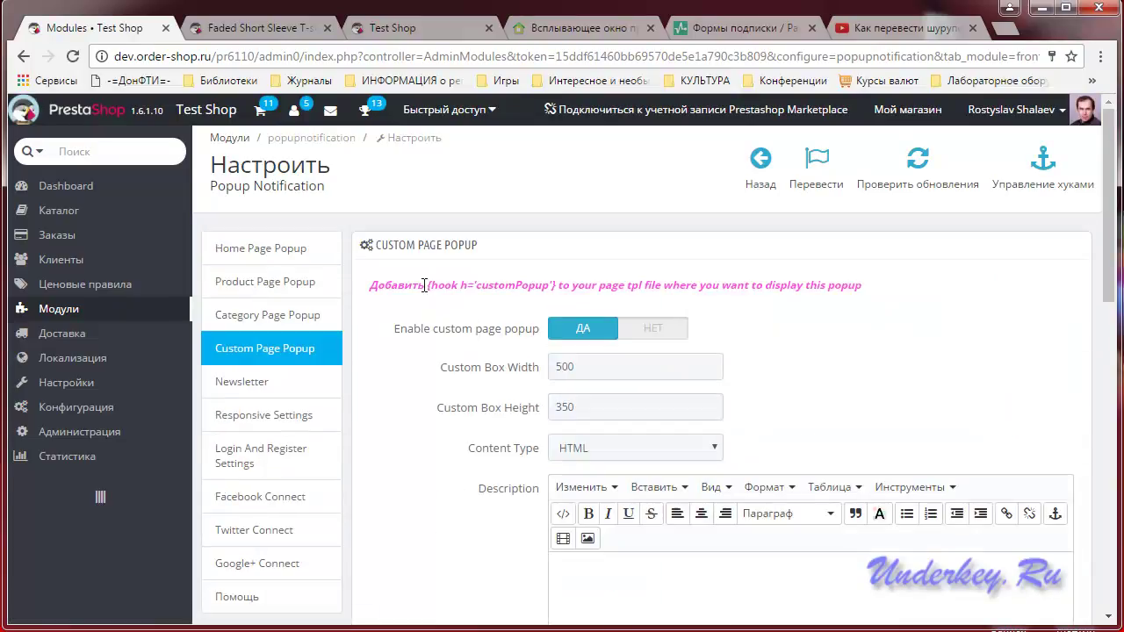
{"action": "left_click_drag", "start_coordinate": [445, 286], "coordinate": [555, 286]}
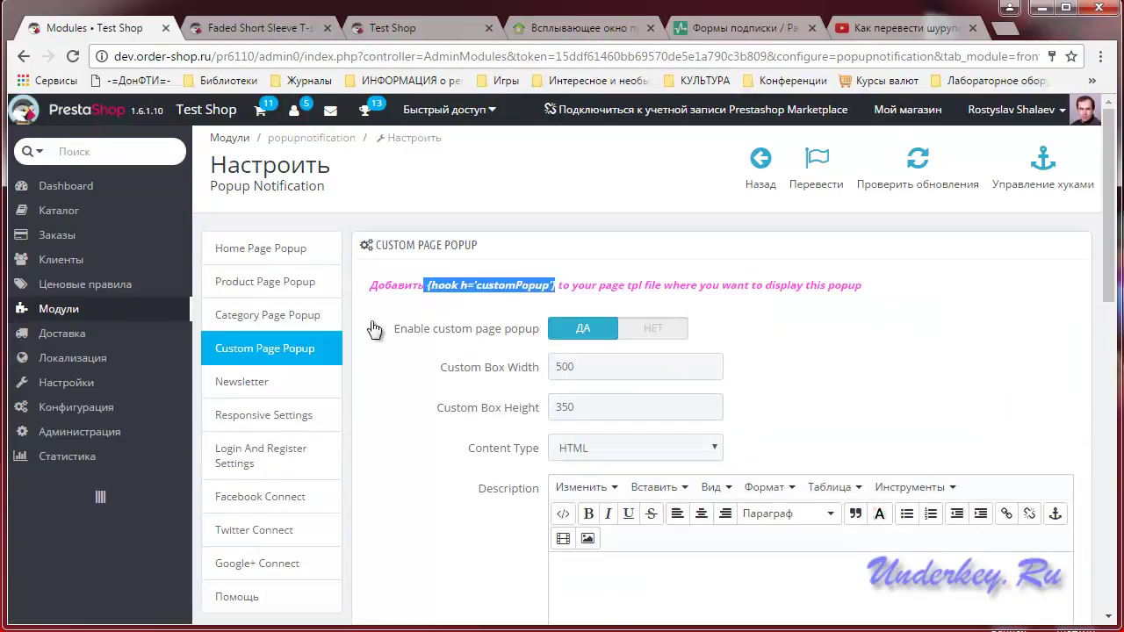
- Open the Responsive Settings and examine the popup resize start point and popup hide start point
{"action": "scroll", "coordinate": [317, 345], "scroll_direction": "down", "scroll_amount": 1}
{"action": "left_click", "coordinate": [249, 329]}
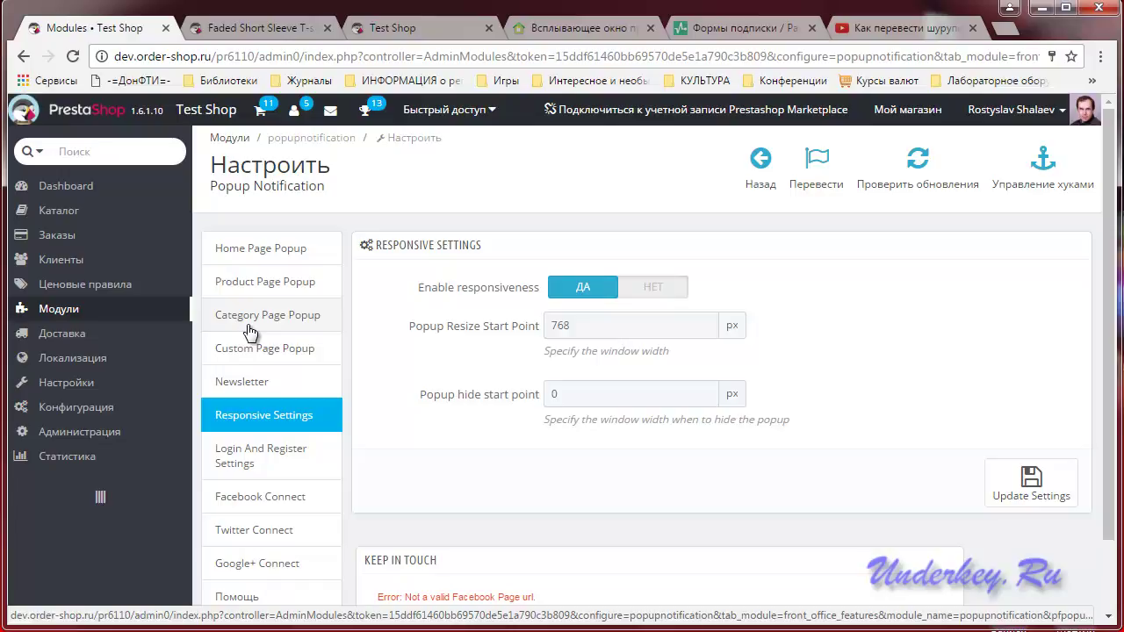
{"action": "left_click", "coordinate": [580, 322]}
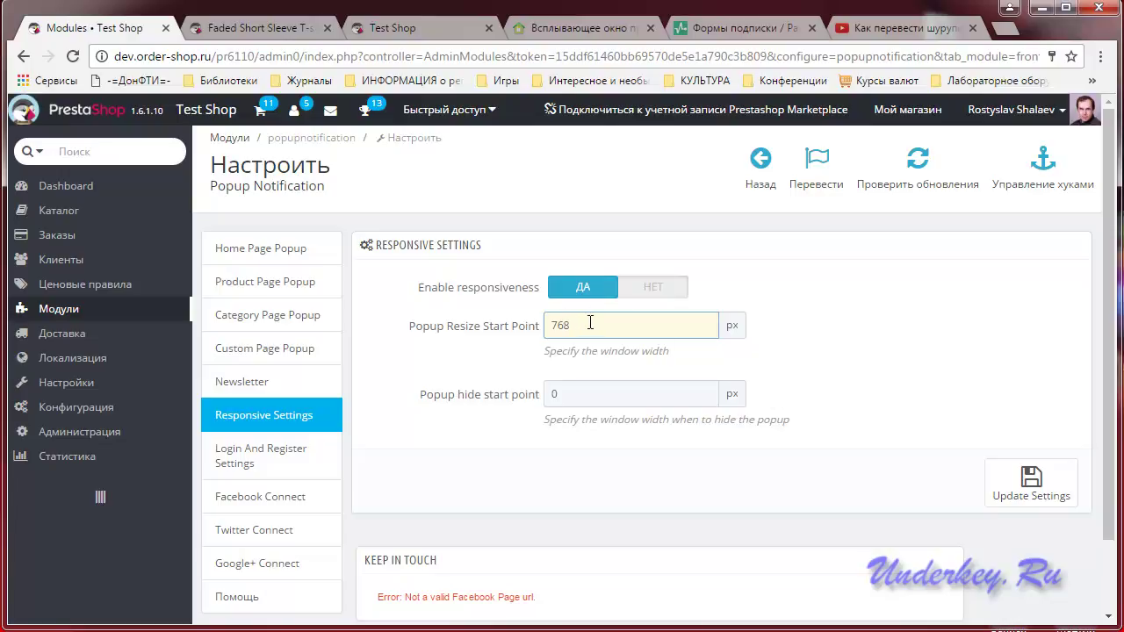
{"action": "scroll", "coordinate": [597, 325], "scroll_direction": "down", "scroll_amount": 1}
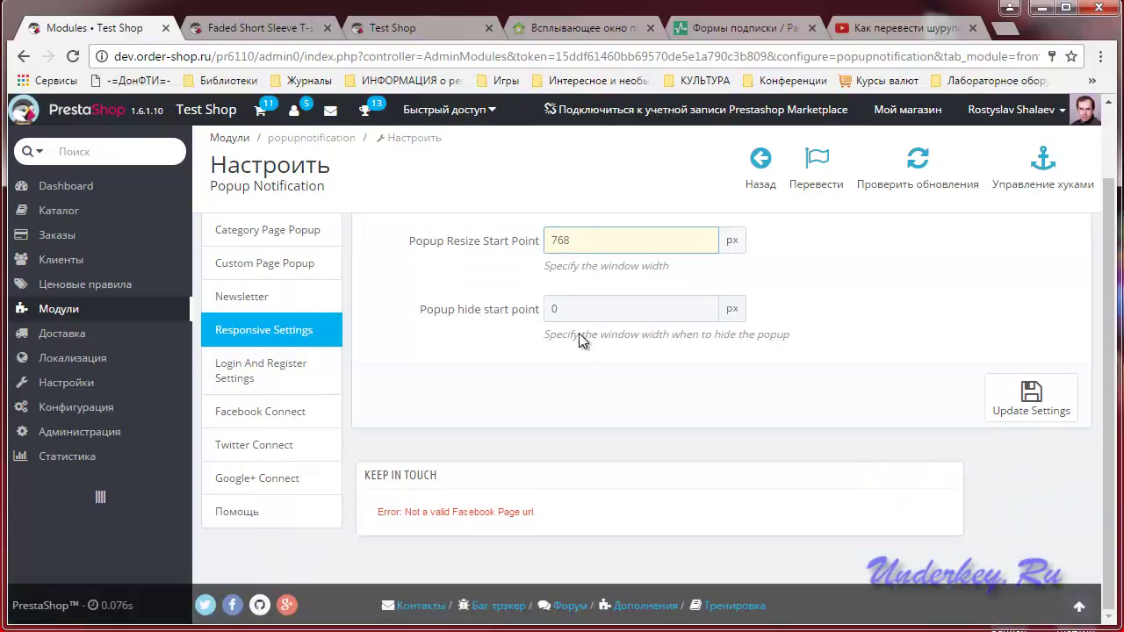
- In the Login And Register Settings, enable the popup for the header 'Sign in' link and save the settings
{"action": "left_click", "coordinate": [242, 377]}
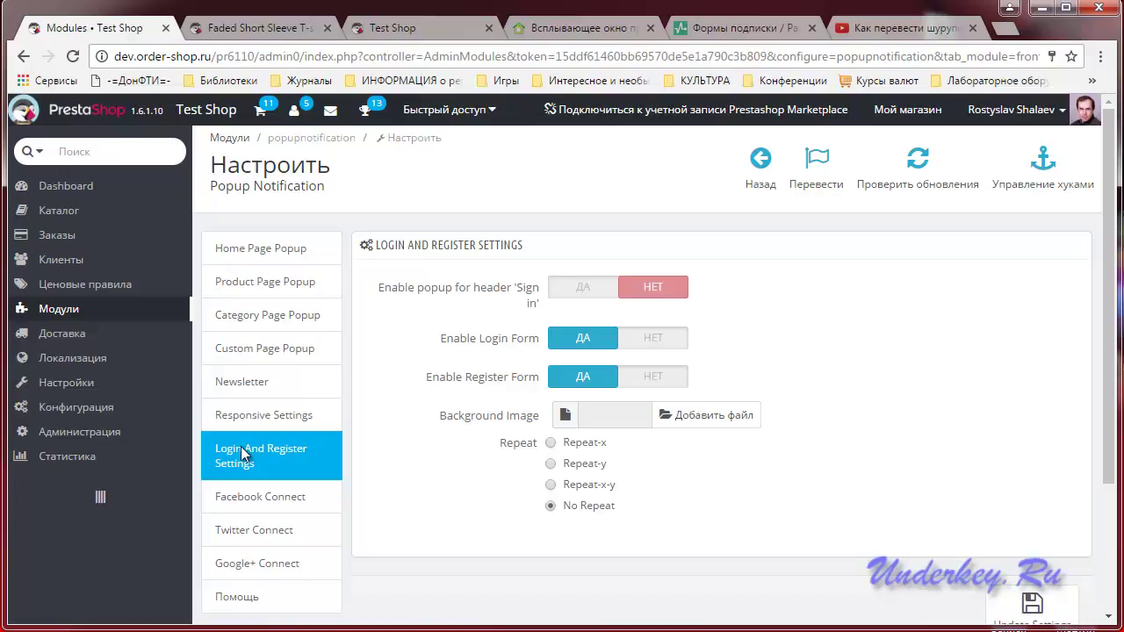
{"action": "left_click", "coordinate": [591, 284]}
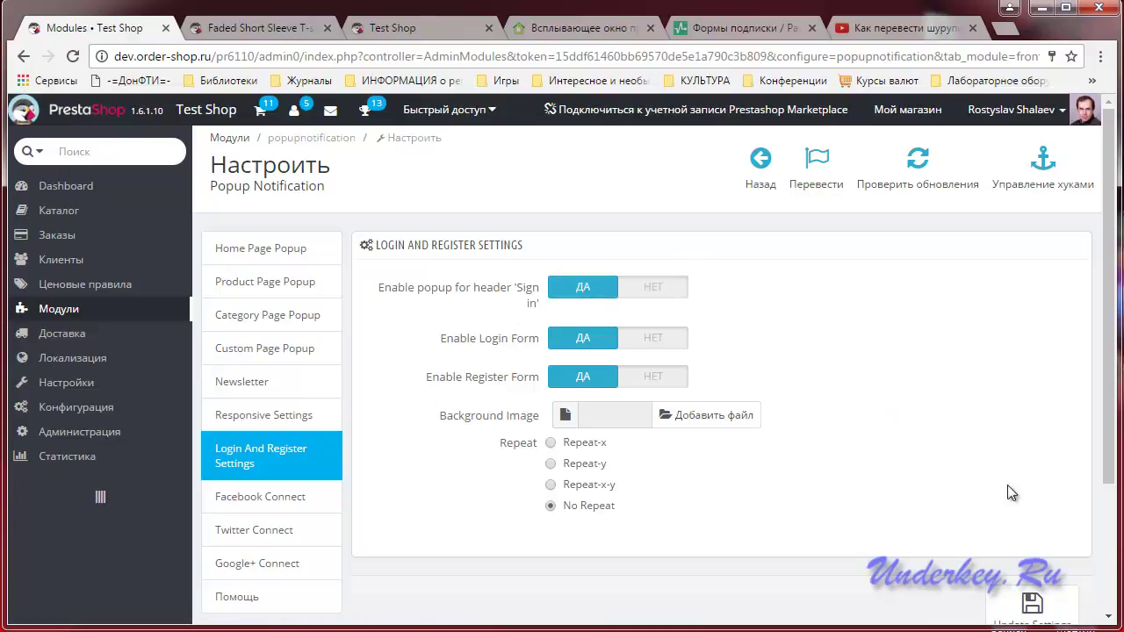
{"action": "left_click", "coordinate": [1036, 605]}
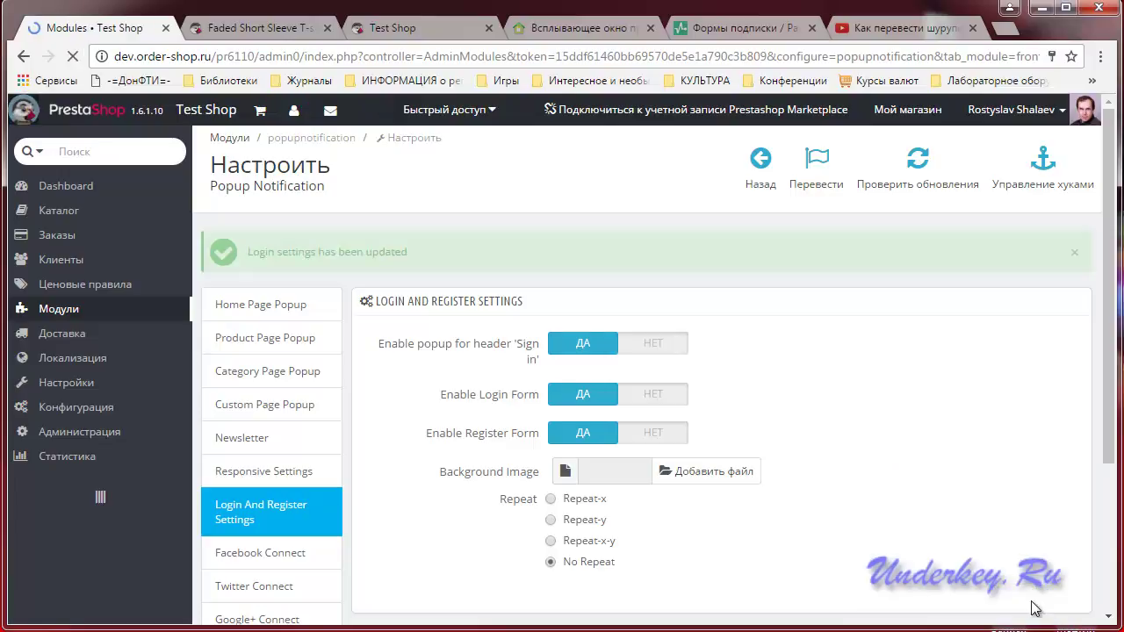
- Go to the storefront home page, open the login and register popup from the header sign-in link, and close it
{"action": "left_click", "coordinate": [245, 28]}
{"action": "left_click", "coordinate": [175, 244]}
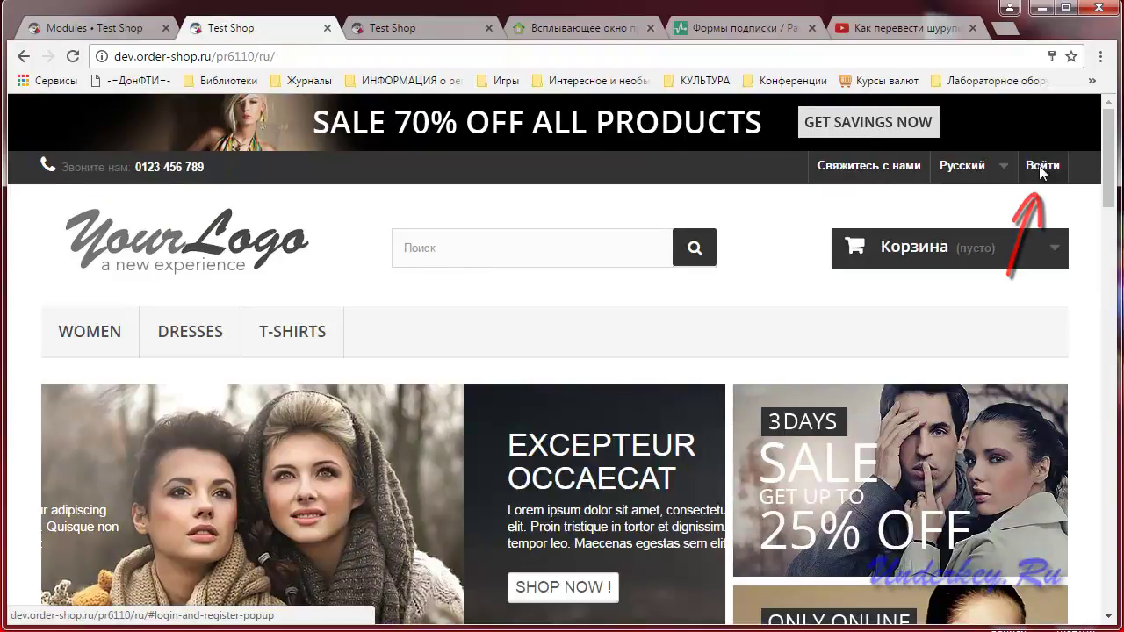
{"action": "left_click", "coordinate": [1042, 166]}
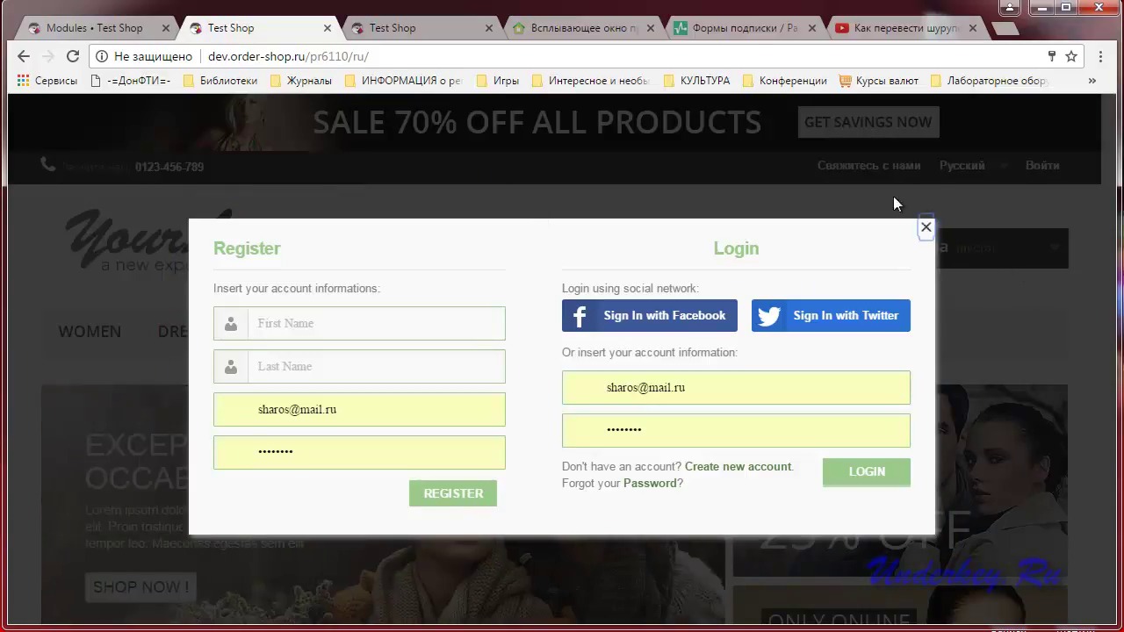
{"action": "left_click", "coordinate": [927, 230]}
- Return to the Popup Notification configuration in the back office and look over the Login And Register Settings page
{"action": "key", "text": "ctrl+shift+Tab"}
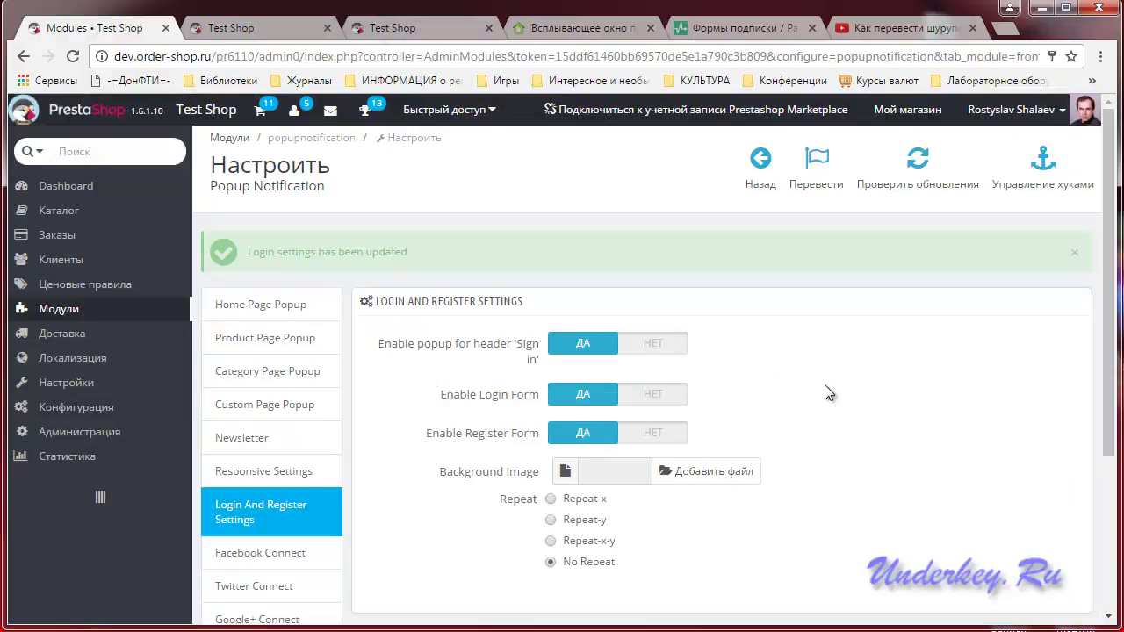
{"action": "scroll", "coordinate": [340, 369], "scroll_direction": "down", "scroll_amount": 3}
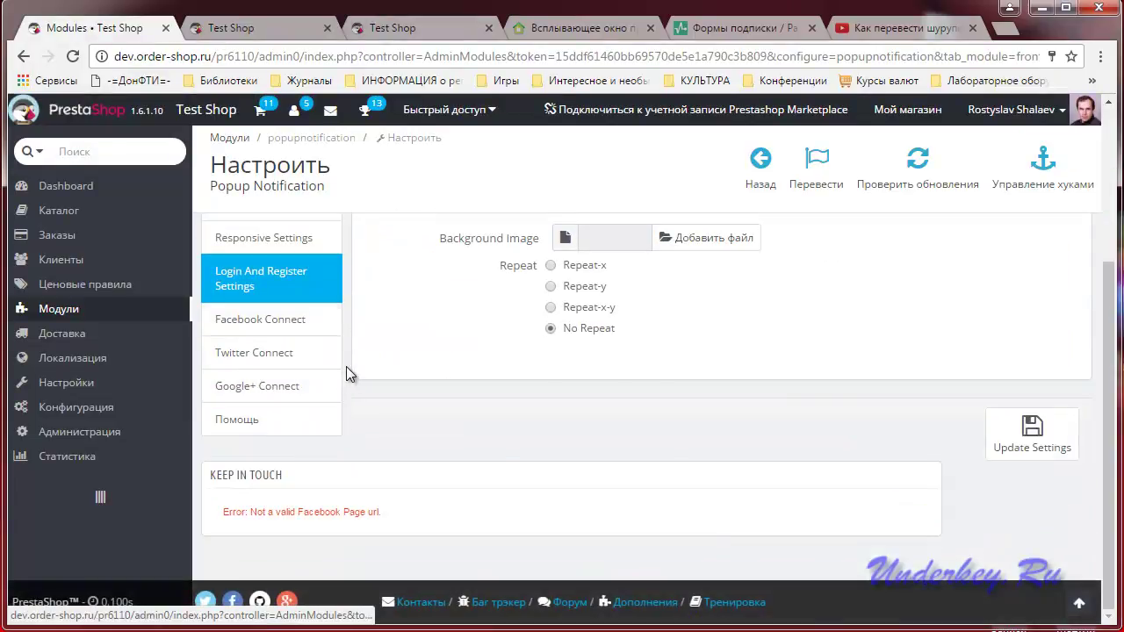
{"action": "scroll", "coordinate": [345, 372], "scroll_direction": "up", "scroll_amount": 3}
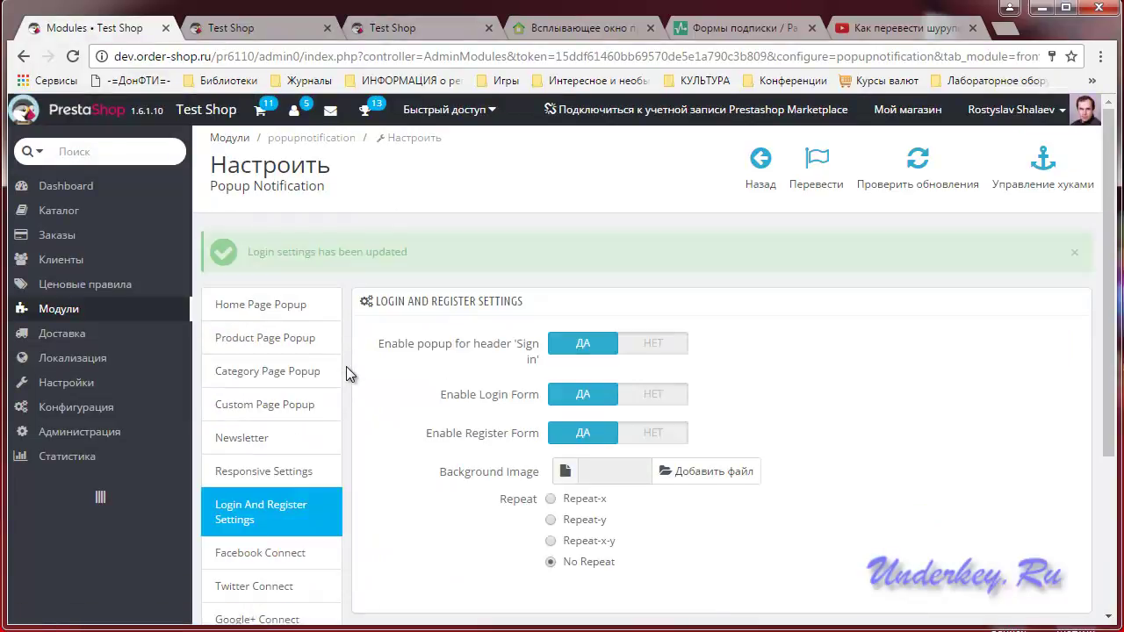